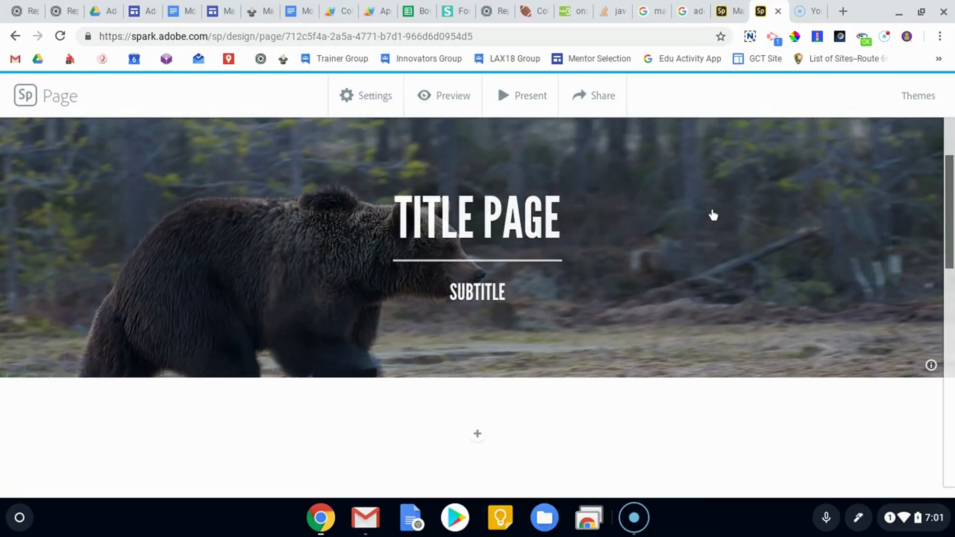
Scroll past the title banner and photo to reveal new-block choices below the 'wefwaefawef' text.
{"action": "scroll", "coordinate": [715, 205], "scroll_direction": "down", "scroll_amount": 3}
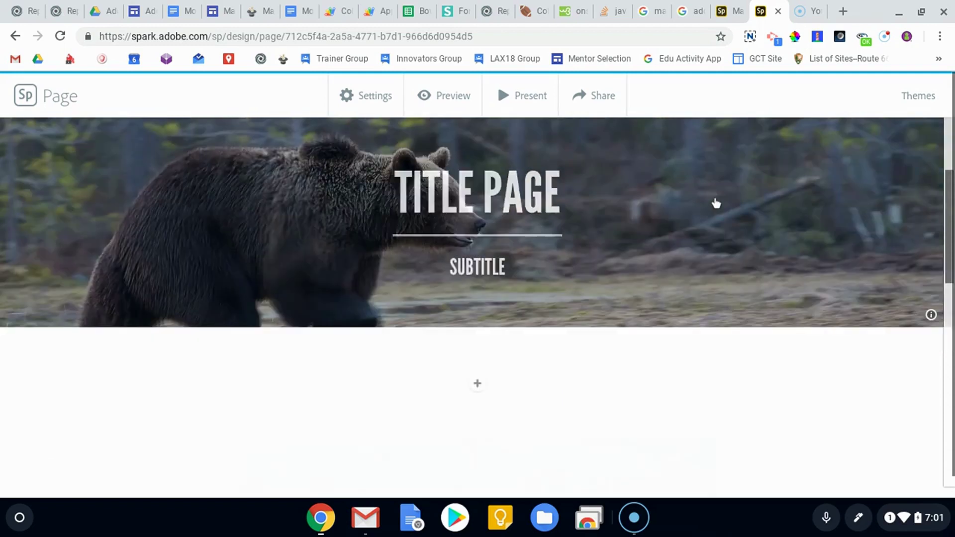
{"action": "scroll", "coordinate": [844, 194], "scroll_direction": "down", "scroll_amount": 4}
{"action": "scroll", "coordinate": [845, 195], "scroll_direction": "down", "scroll_amount": 5}
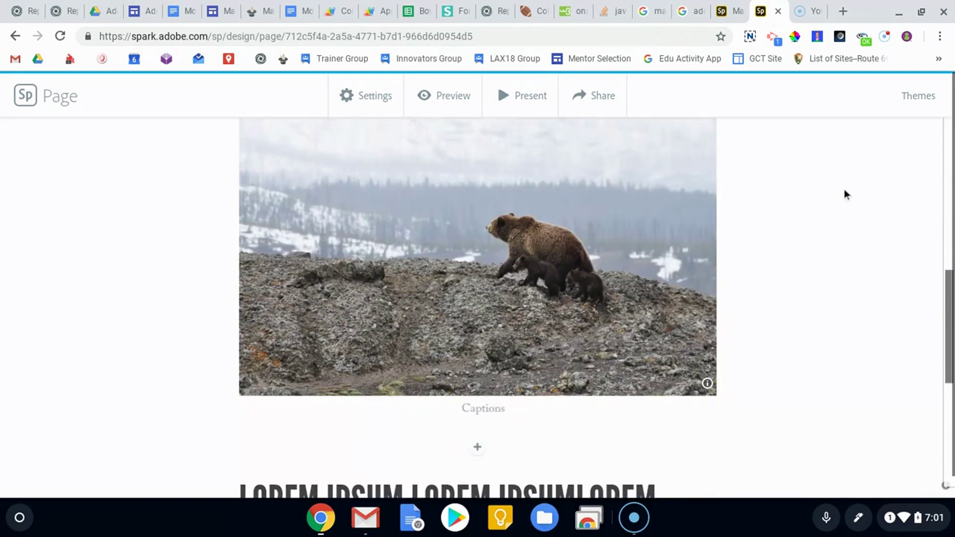
{"action": "scroll", "coordinate": [510, 191], "scroll_direction": "down", "scroll_amount": 4}
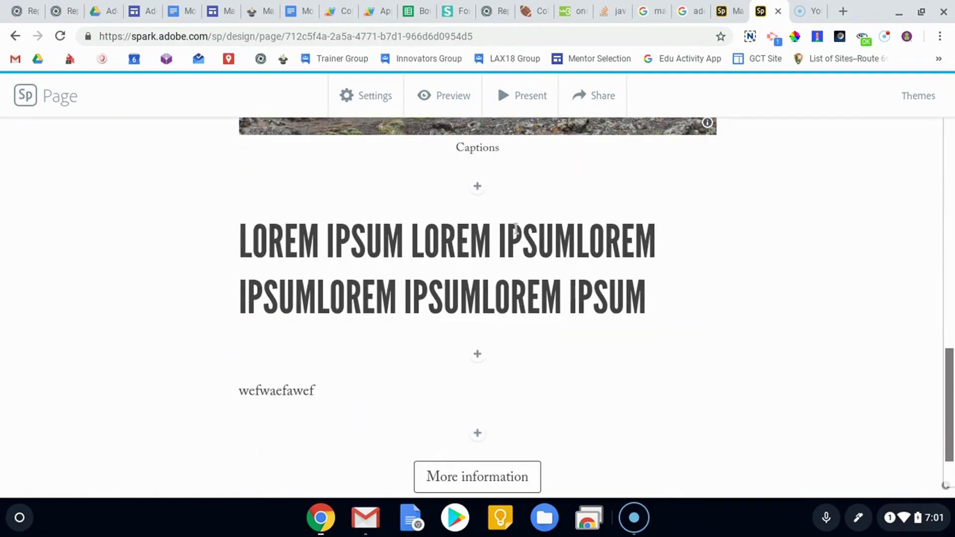
{"action": "left_click", "coordinate": [477, 420]}
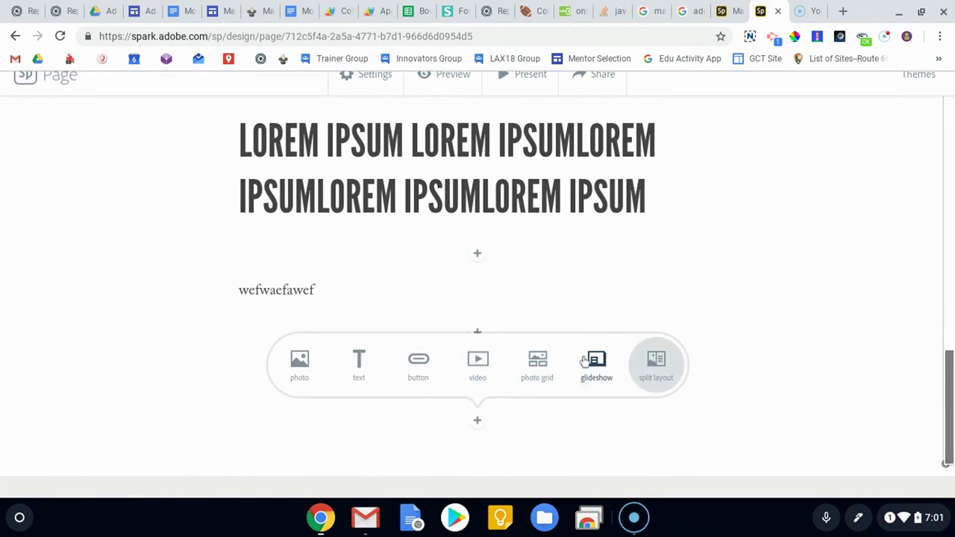
Start a photo grid block and search the free photos for 'bears'.
{"action": "left_click", "coordinate": [532, 369]}
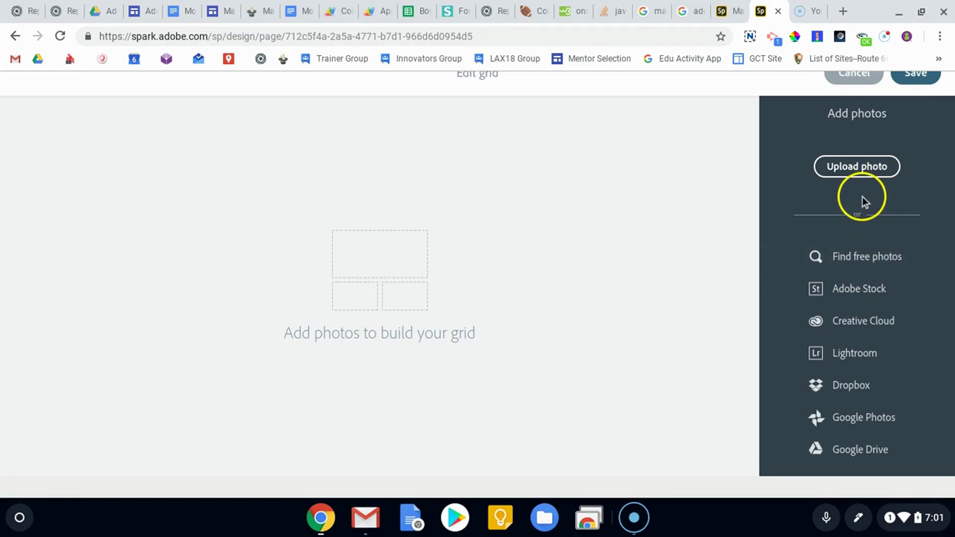
{"action": "left_click", "coordinate": [865, 272]}
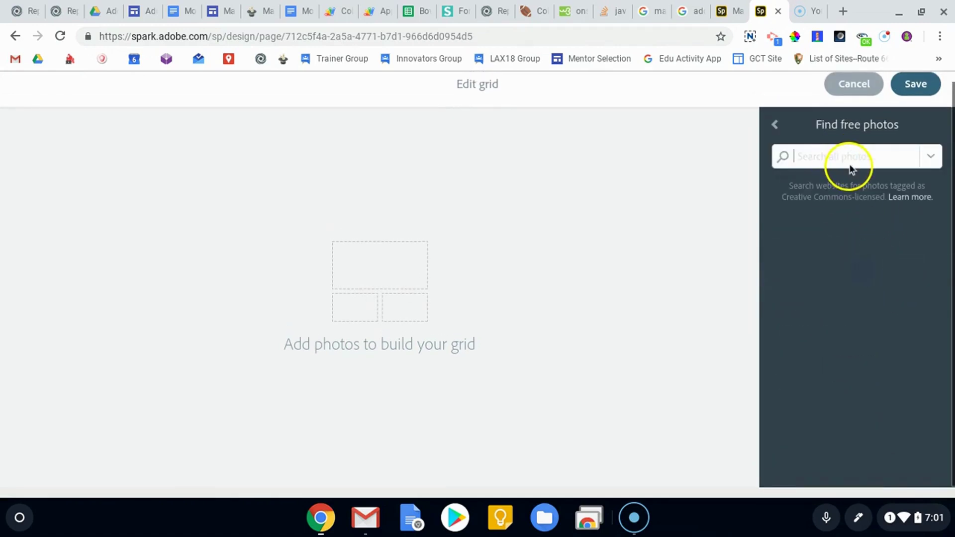
{"action": "type", "text": "bears"}
{"action": "key", "text": "Return"}
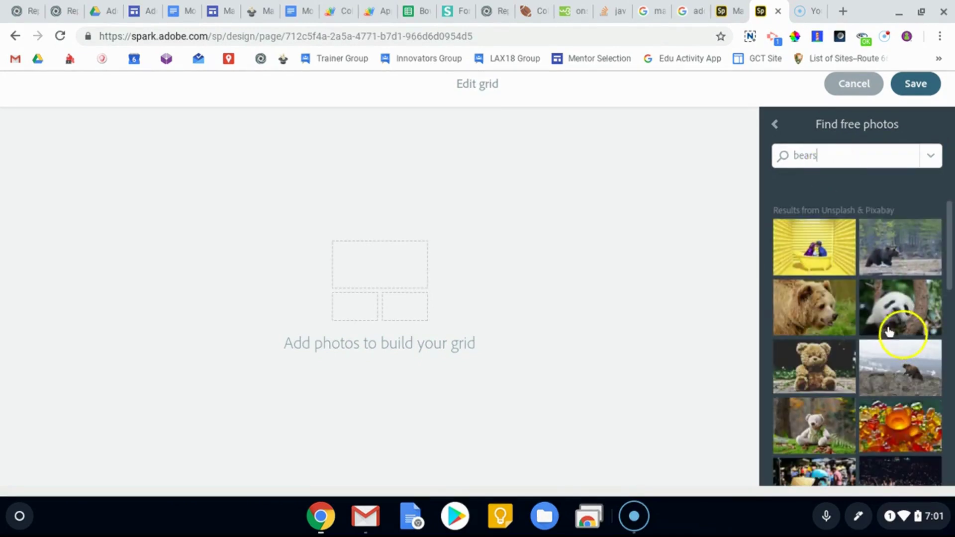
Add a brown bear close-up, the grizzly in bushes and a brown bear face to the grid.
{"action": "left_click", "coordinate": [827, 311]}
{"action": "scroll", "coordinate": [836, 313], "scroll_direction": "down", "scroll_amount": 2}
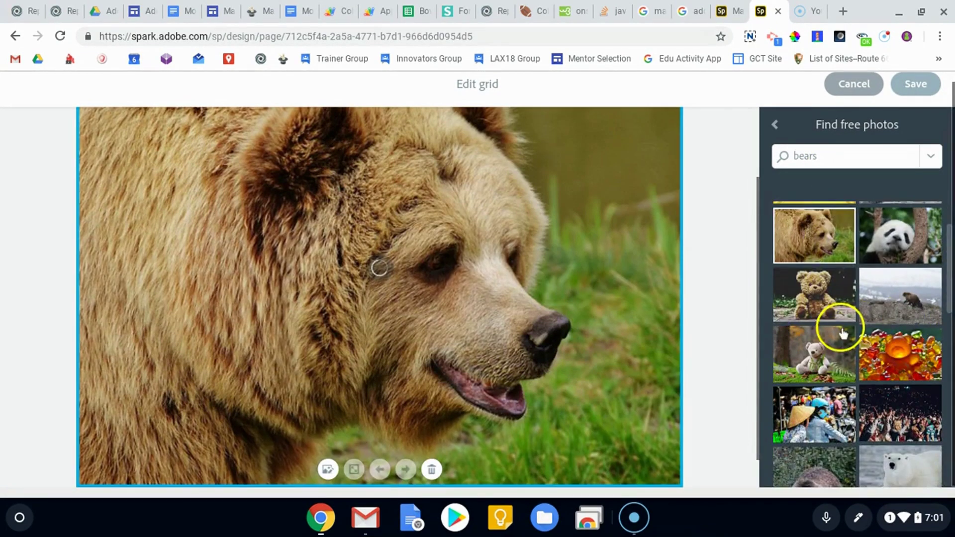
{"action": "scroll", "coordinate": [871, 318], "scroll_direction": "down", "scroll_amount": 1}
{"action": "scroll", "coordinate": [881, 303], "scroll_direction": "down", "scroll_amount": 3}
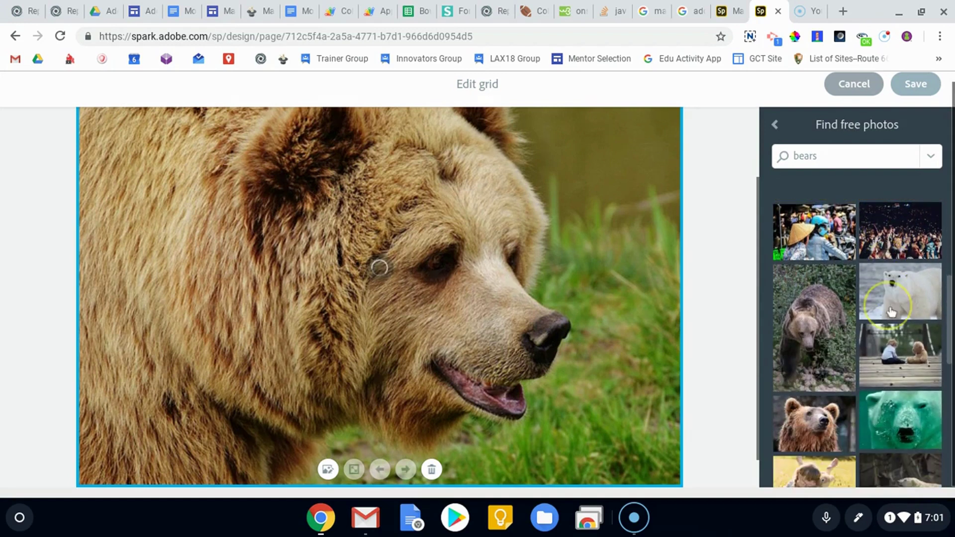
{"action": "left_click", "coordinate": [805, 303]}
{"action": "scroll", "coordinate": [816, 301], "scroll_direction": "down", "scroll_amount": 3}
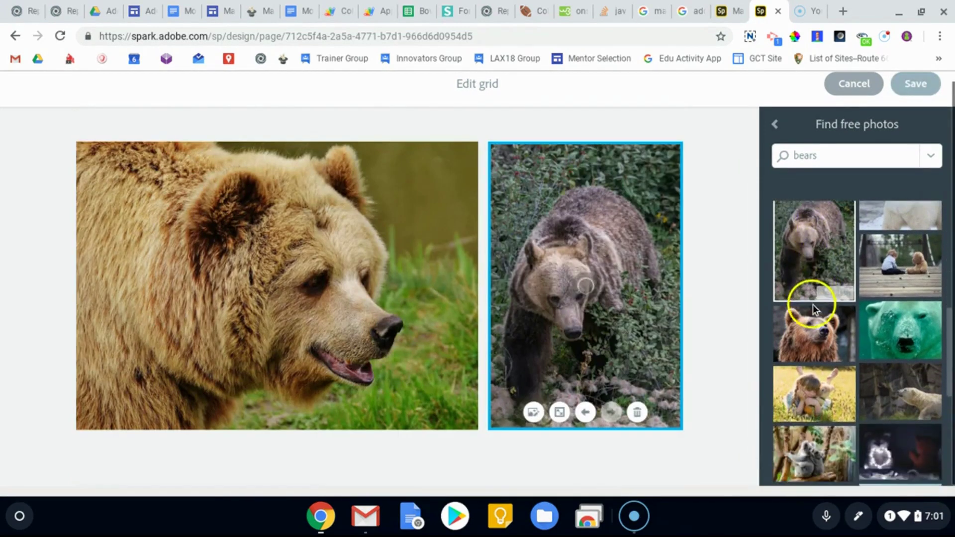
{"action": "left_click", "coordinate": [816, 297]}
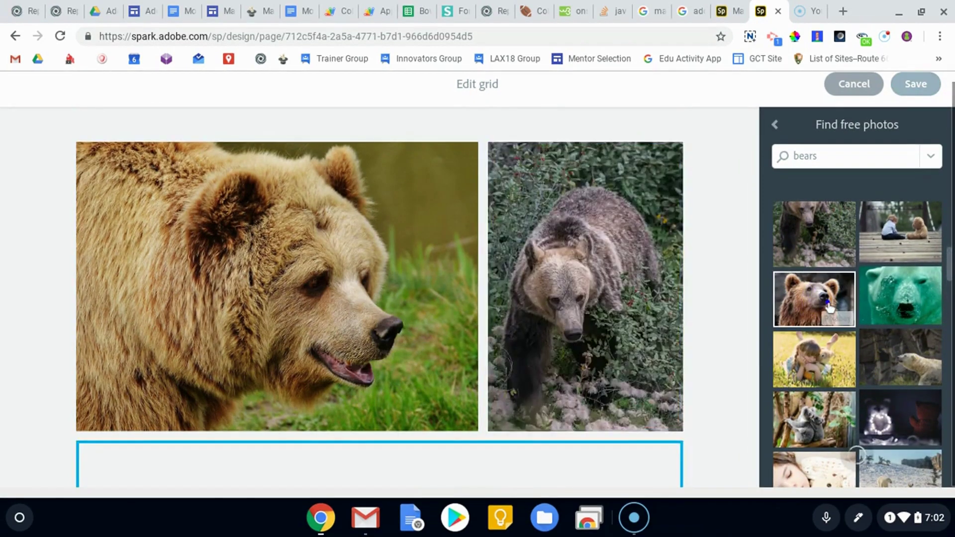
Make the grizzly photo span the full grid width and move it to the top.
{"action": "scroll", "coordinate": [629, 278], "scroll_direction": "up", "scroll_amount": 5}
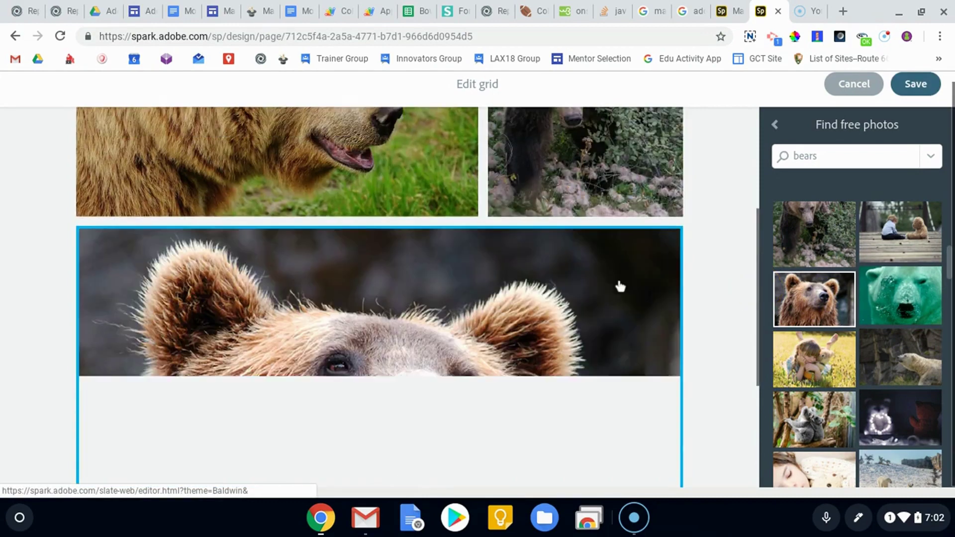
{"action": "scroll", "coordinate": [503, 253], "scroll_direction": "down", "scroll_amount": 5}
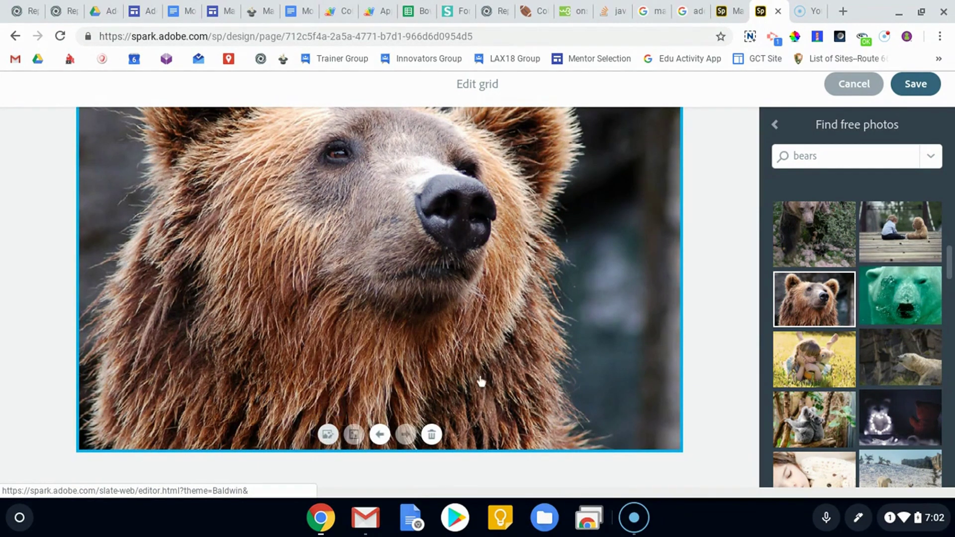
{"action": "scroll", "coordinate": [485, 348], "scroll_direction": "up", "scroll_amount": 5}
{"action": "scroll", "coordinate": [547, 298], "scroll_direction": "up", "scroll_amount": 2}
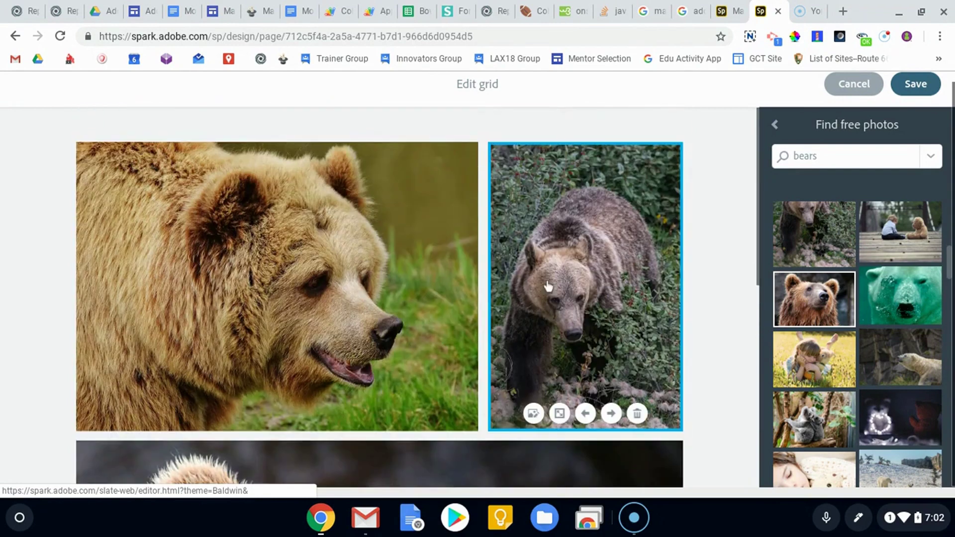
{"action": "left_click", "coordinate": [559, 419]}
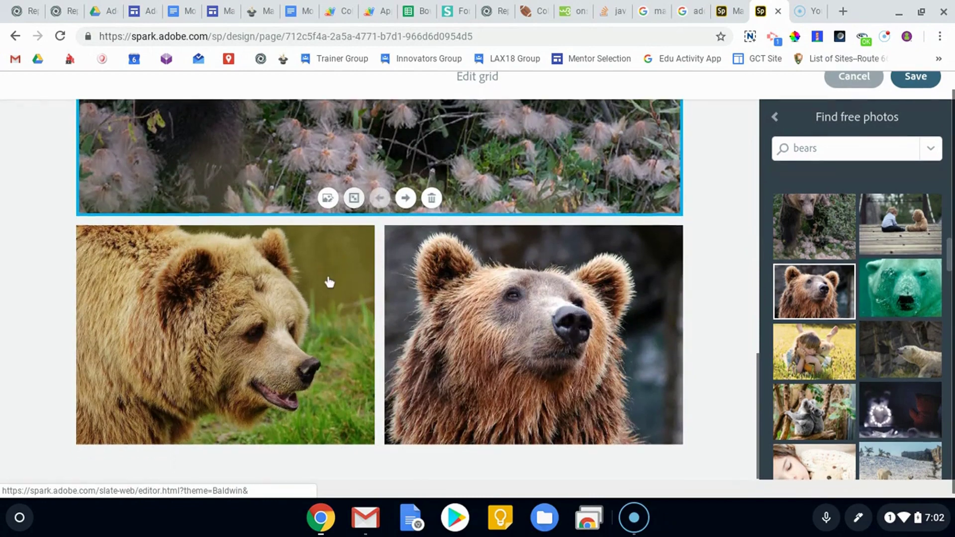
{"action": "left_click", "coordinate": [808, 195]}
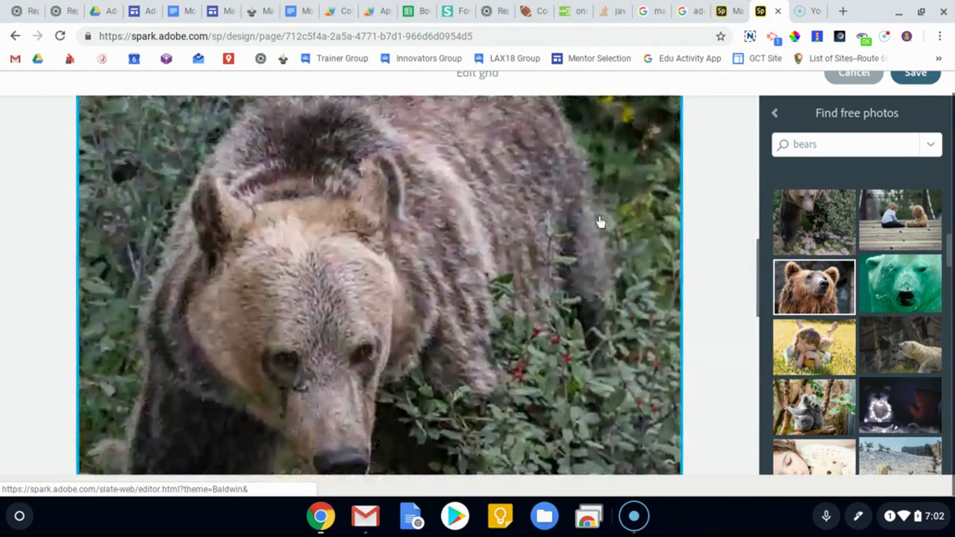
{"action": "scroll", "coordinate": [603, 219], "scroll_direction": "down", "scroll_amount": 5}
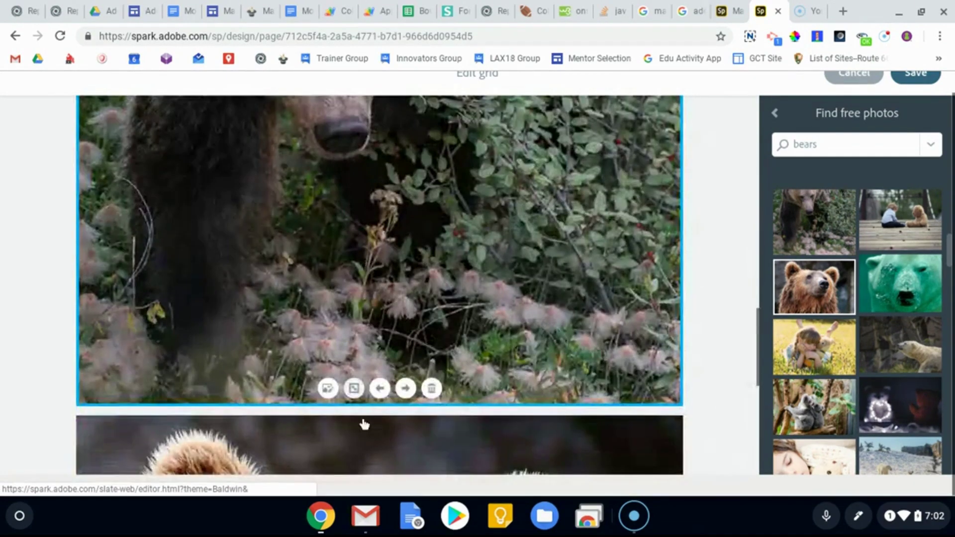
{"action": "left_click", "coordinate": [379, 389]}
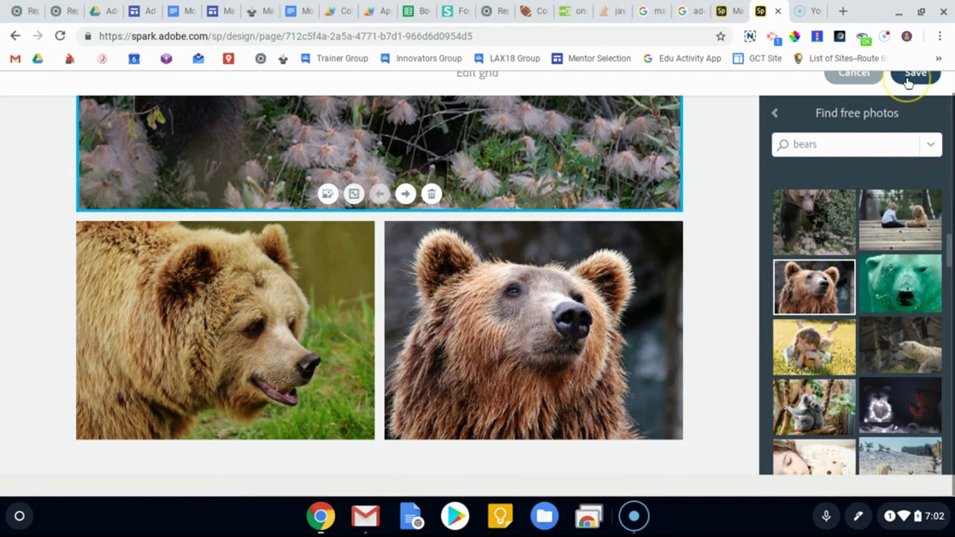
Save the three-photo bear grid onto the page and review it.
{"action": "left_click", "coordinate": [908, 84]}
{"action": "scroll", "coordinate": [731, 319], "scroll_direction": "up", "scroll_amount": 4}
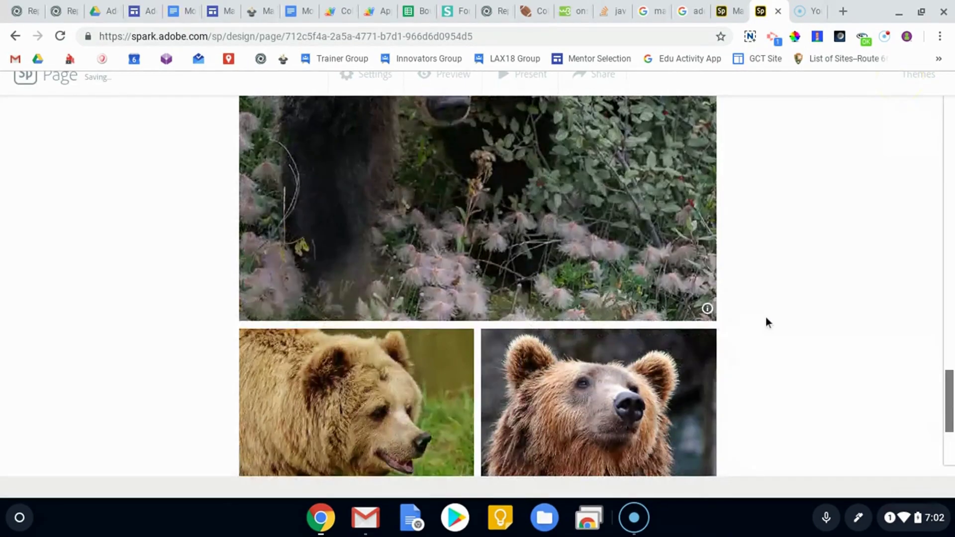
{"action": "scroll", "coordinate": [765, 318], "scroll_direction": "up", "scroll_amount": 6}
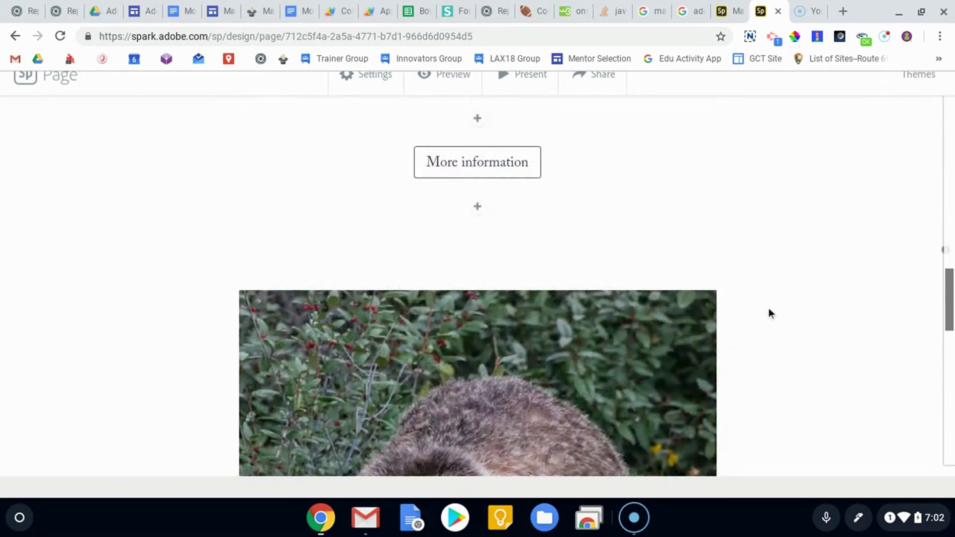
{"action": "scroll", "coordinate": [769, 309], "scroll_direction": "down", "scroll_amount": 10}
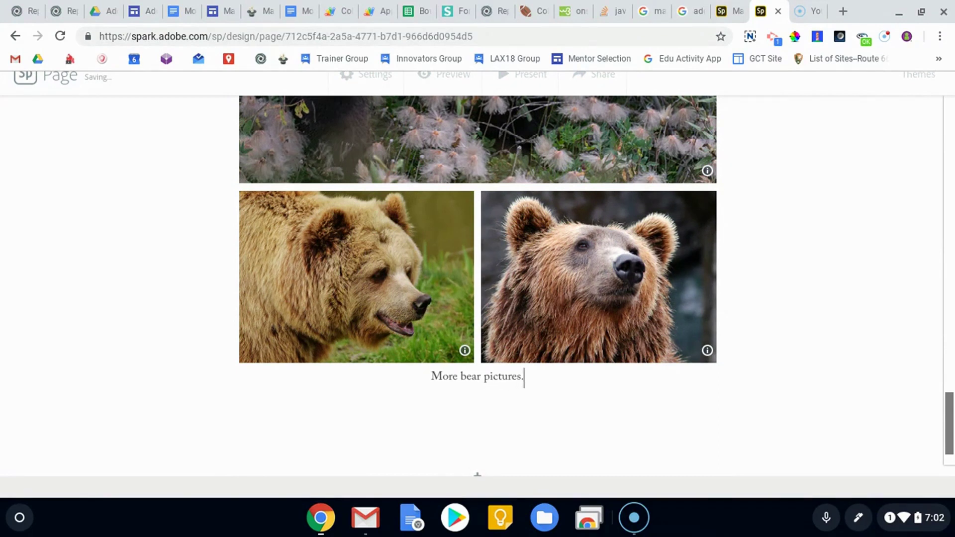
{"action": "scroll", "coordinate": [631, 239], "scroll_direction": "up", "scroll_amount": 10}
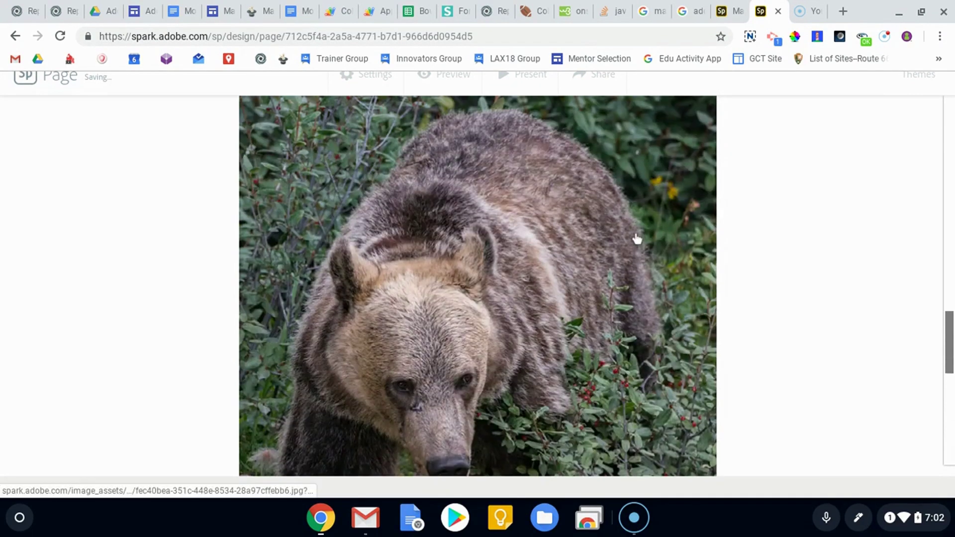
{"action": "scroll", "coordinate": [636, 239], "scroll_direction": "down", "scroll_amount": 10}
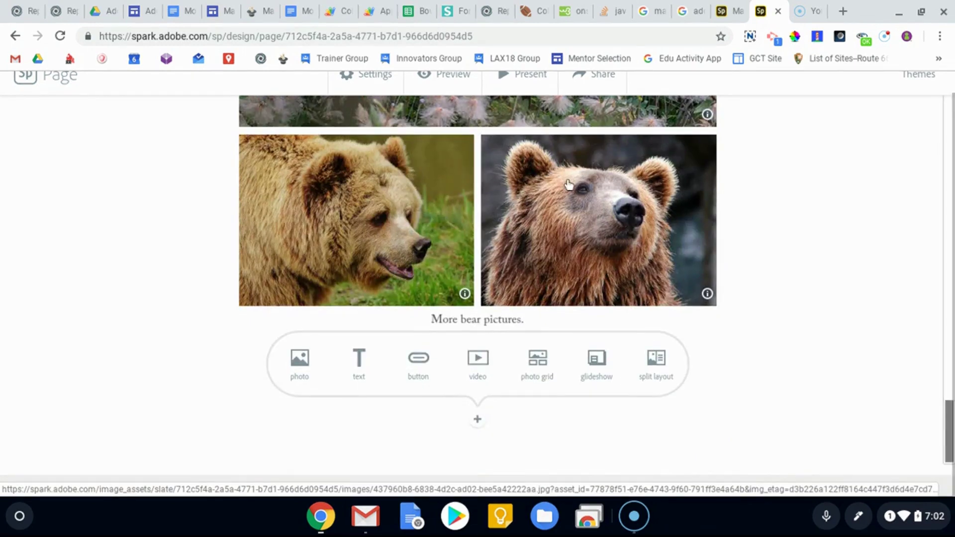
Insert a split layout below the grid with the brown bear in grass as its image.
{"action": "left_click", "coordinate": [657, 364]}
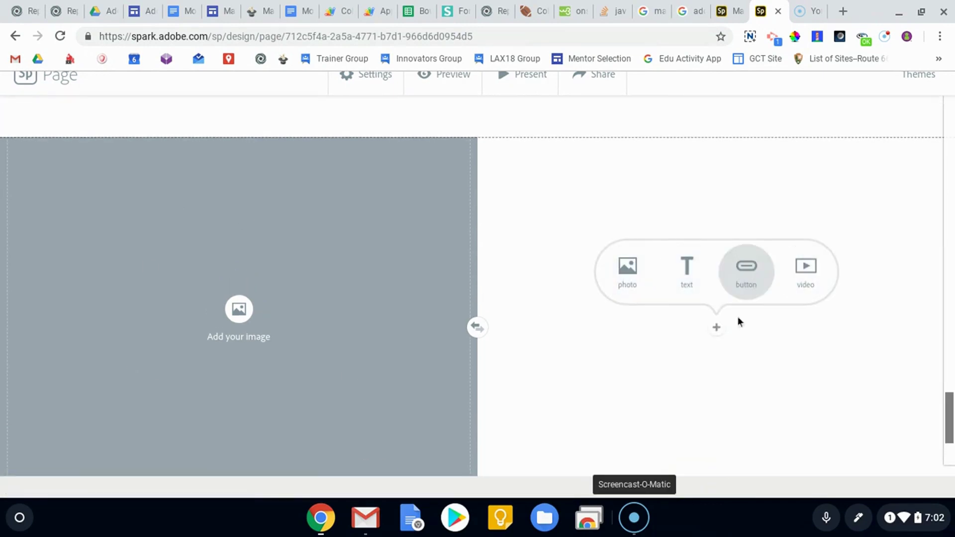
{"action": "left_click", "coordinate": [717, 330]}
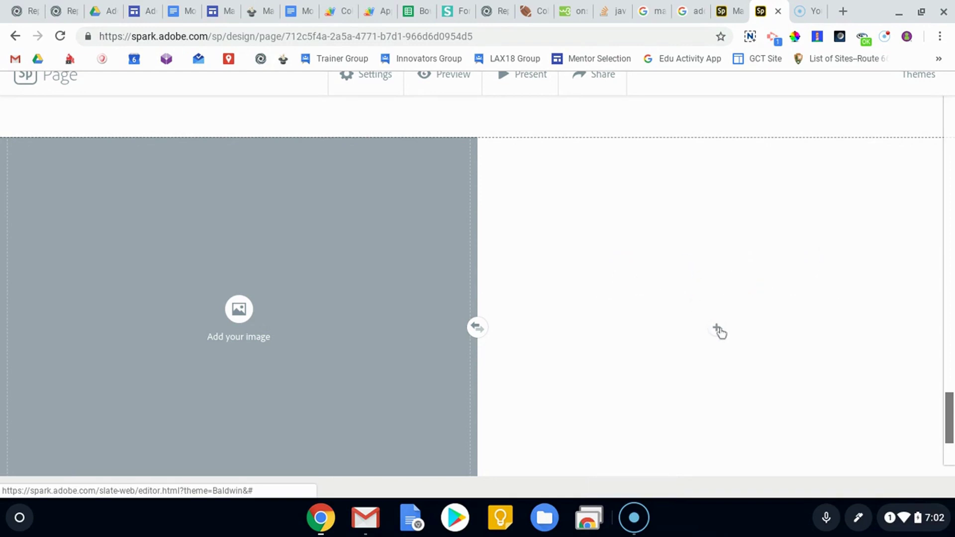
{"action": "left_click", "coordinate": [237, 310]}
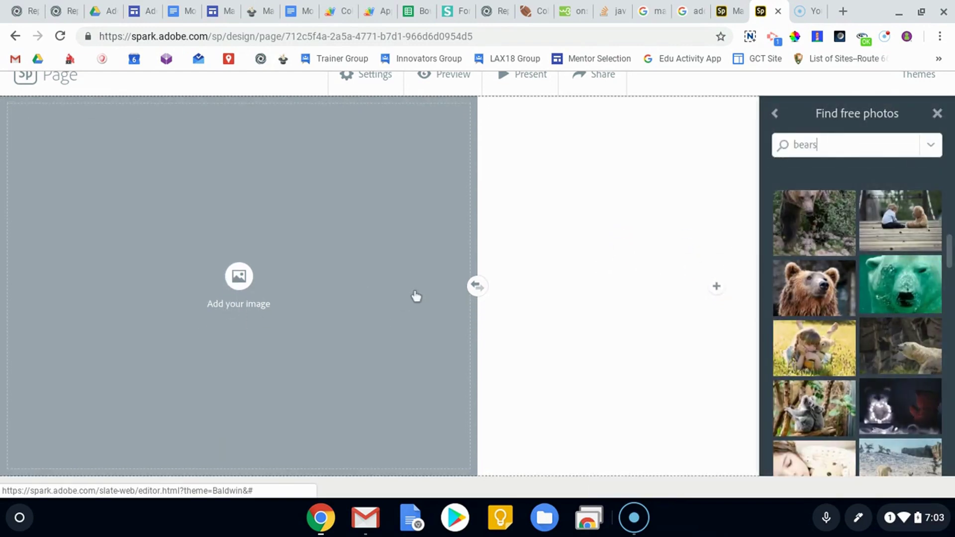
{"action": "left_click", "coordinate": [895, 320]}
{"action": "scroll", "coordinate": [864, 466], "scroll_direction": "down", "scroll_amount": 2}
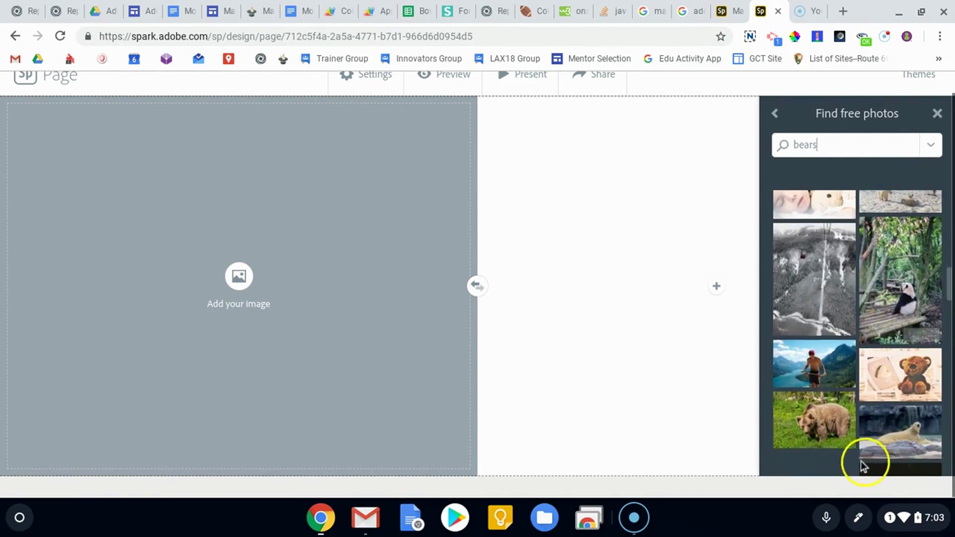
{"action": "scroll", "coordinate": [846, 299], "scroll_direction": "down", "scroll_amount": 3}
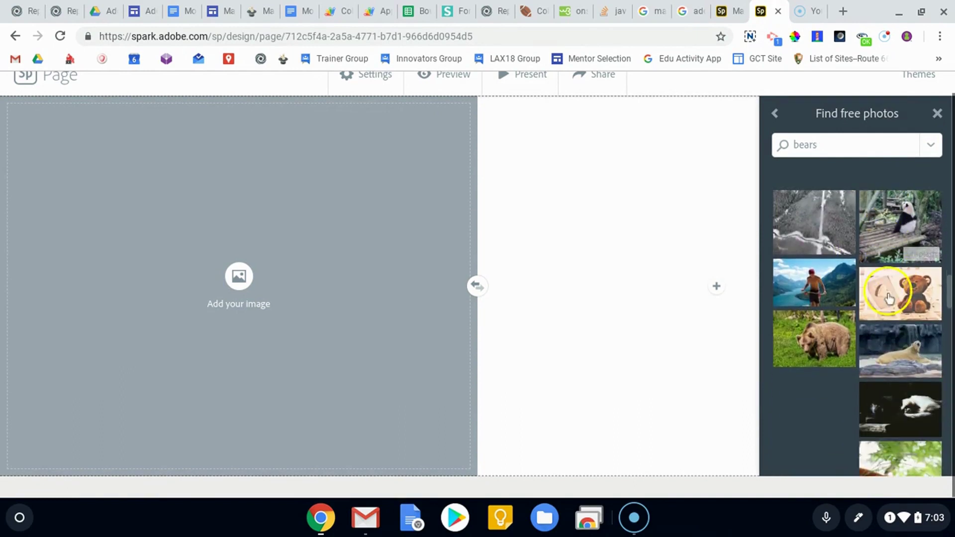
{"action": "left_click", "coordinate": [813, 316]}
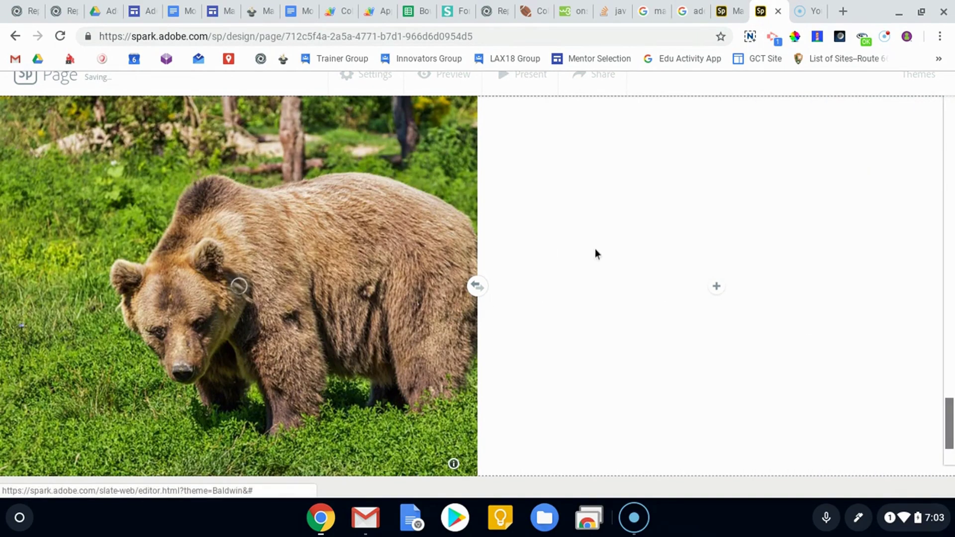
{"action": "left_click", "coordinate": [718, 289]}
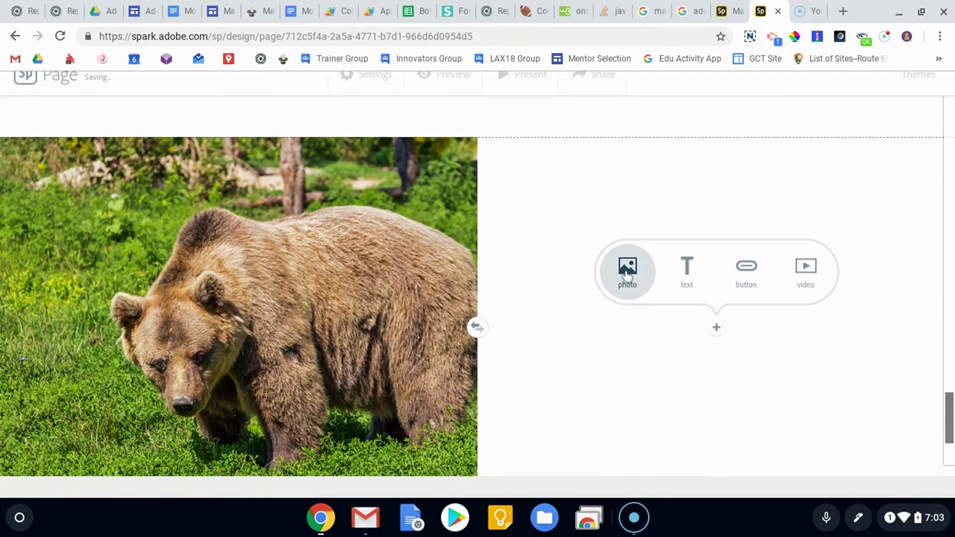
Add right-aligned 'Bear information' text to the split layout's empty half.
{"action": "left_click", "coordinate": [686, 279]}
{"action": "left_click", "coordinate": [753, 305]}
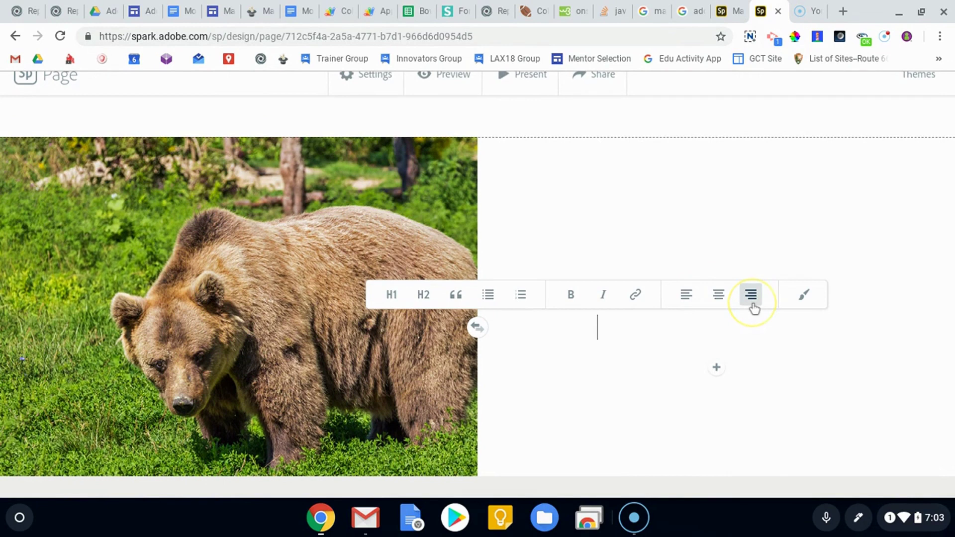
{"action": "type", "text": "Bear information"}
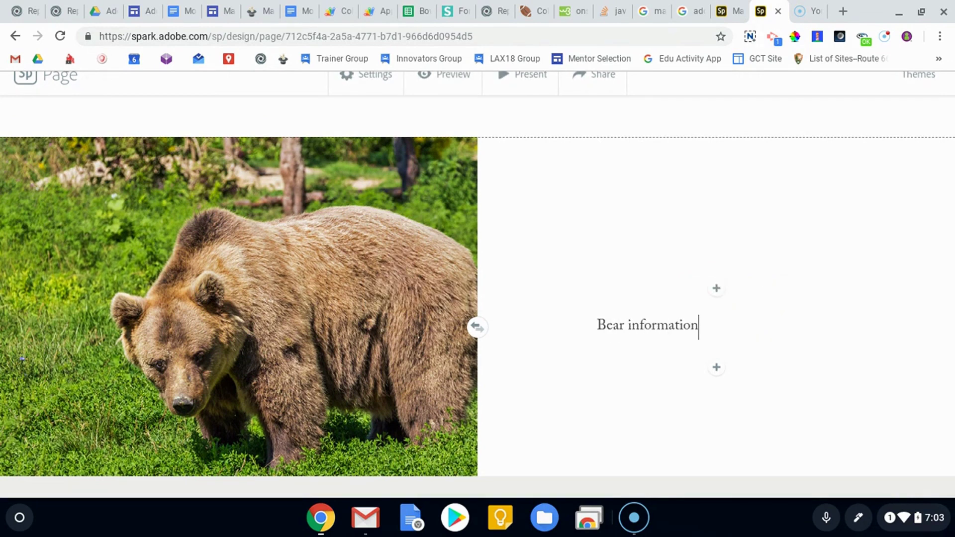
Insert the polar bear free photo above 'Bear information'.
{"action": "left_click", "coordinate": [715, 290]}
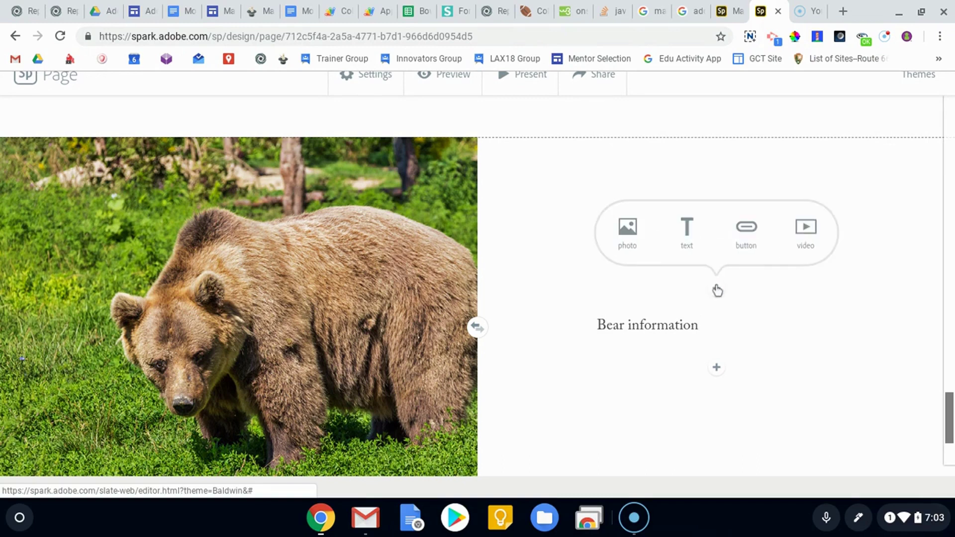
{"action": "left_click", "coordinate": [628, 229]}
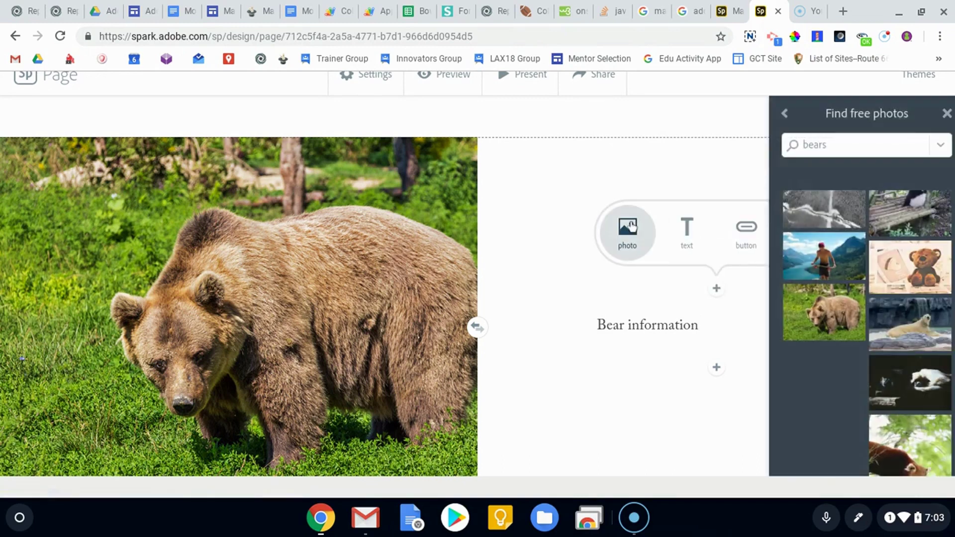
{"action": "left_click", "coordinate": [902, 321]}
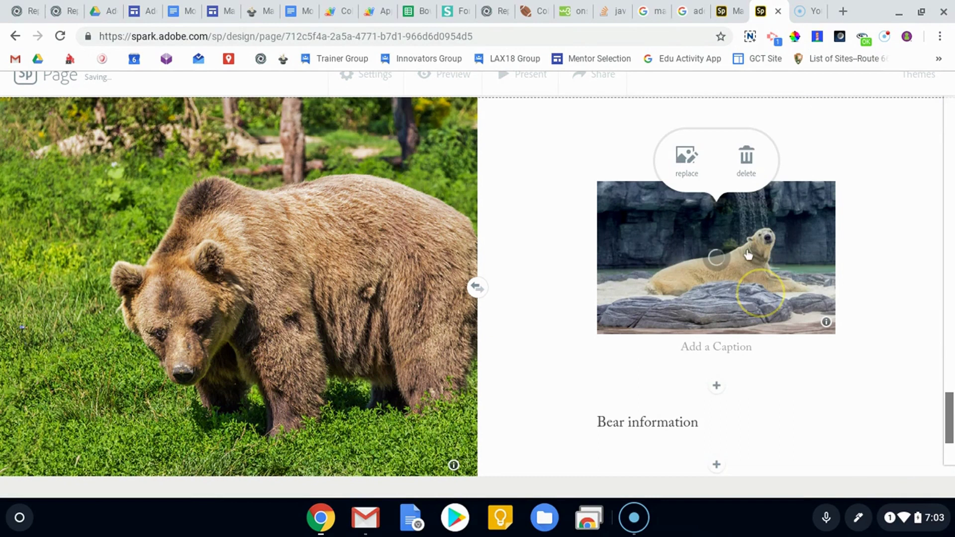
{"action": "scroll", "coordinate": [716, 428], "scroll_direction": "down", "scroll_amount": 2}
Try adding a button below 'Bear information', then discard it.
{"action": "left_click", "coordinate": [716, 387]}
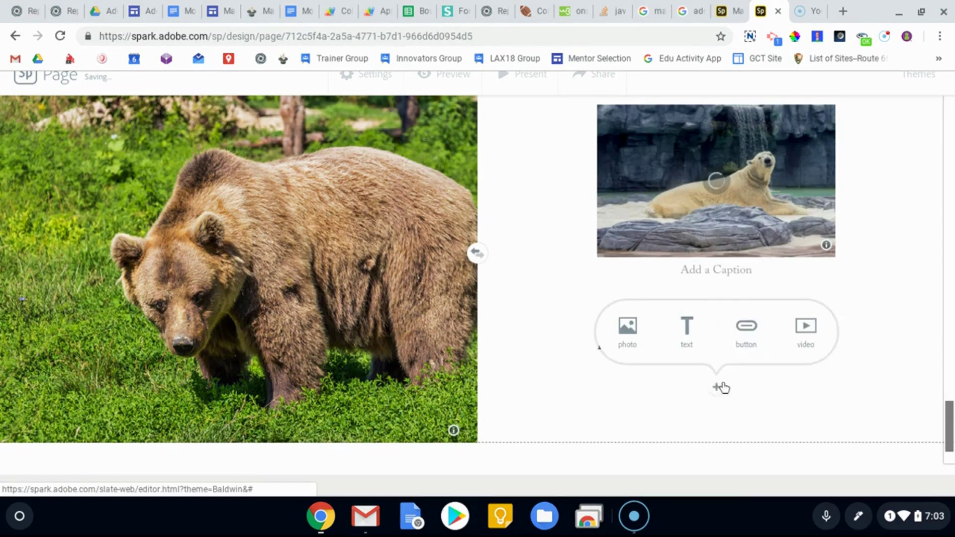
{"action": "left_click", "coordinate": [741, 330]}
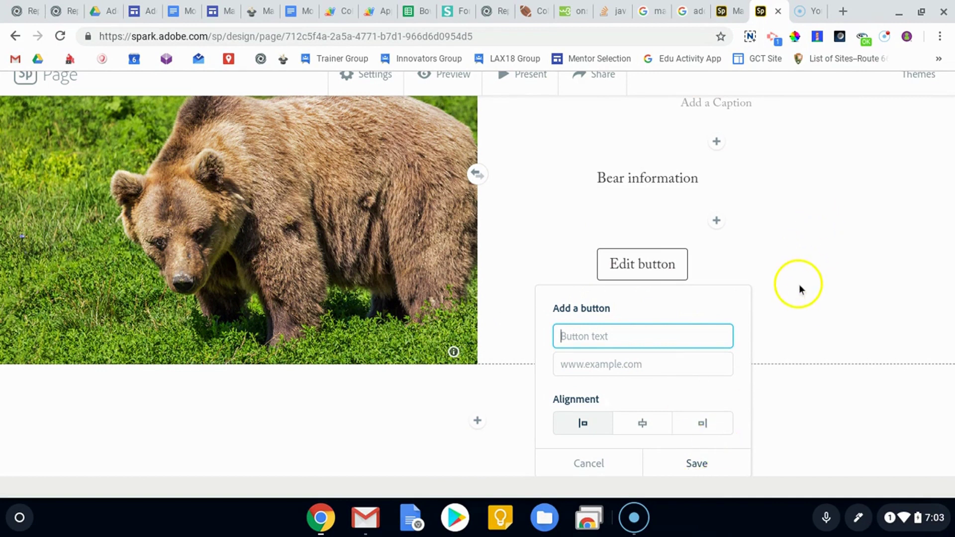
{"action": "left_click", "coordinate": [593, 467]}
Swap the split layout's photo and text sides, swap them back, and scroll below it.
{"action": "scroll", "coordinate": [756, 267], "scroll_direction": "up", "scroll_amount": 5}
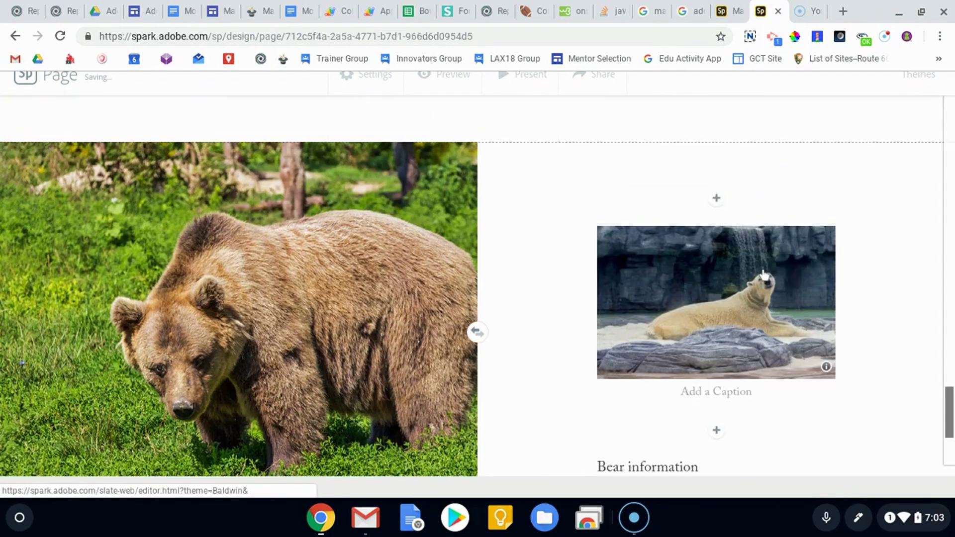
{"action": "scroll", "coordinate": [774, 269], "scroll_direction": "down", "scroll_amount": 1}
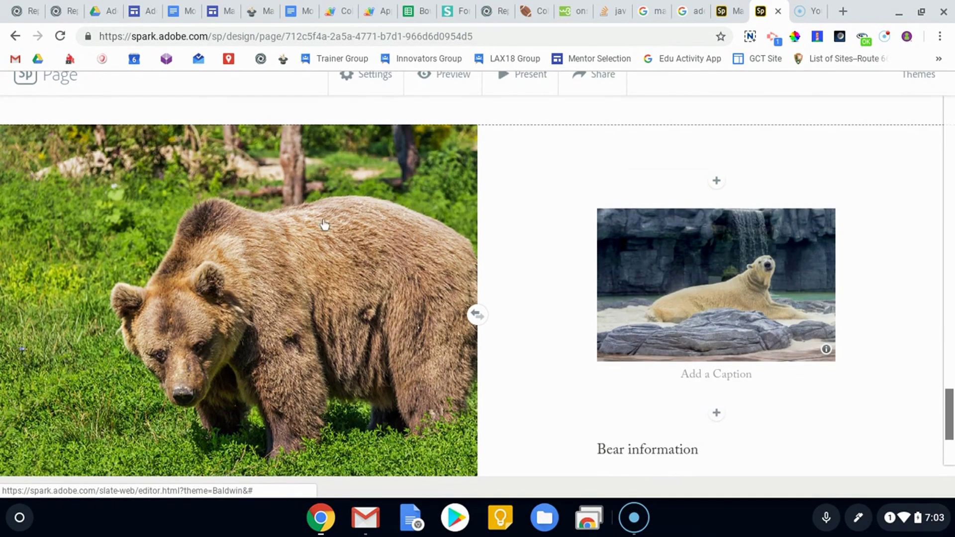
{"action": "left_click", "coordinate": [477, 314]}
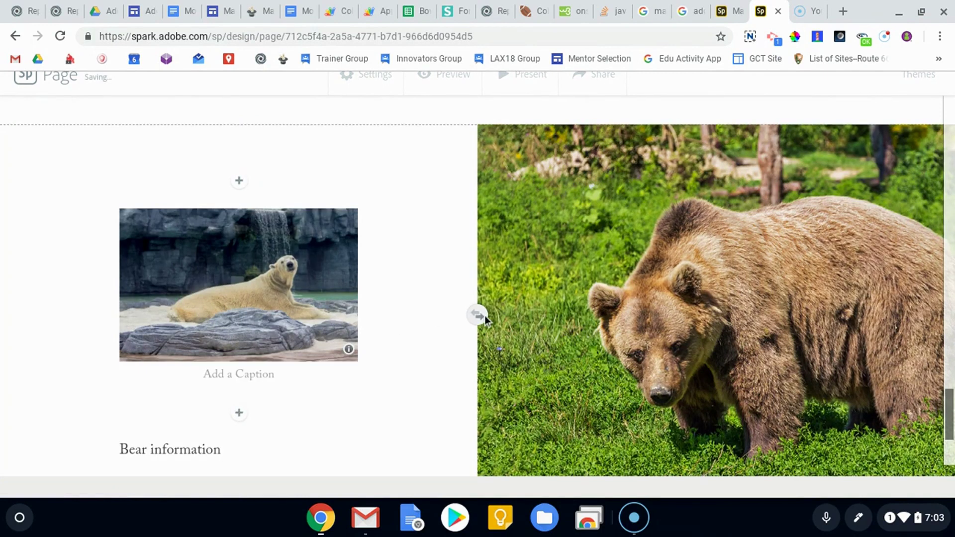
{"action": "left_click", "coordinate": [475, 320]}
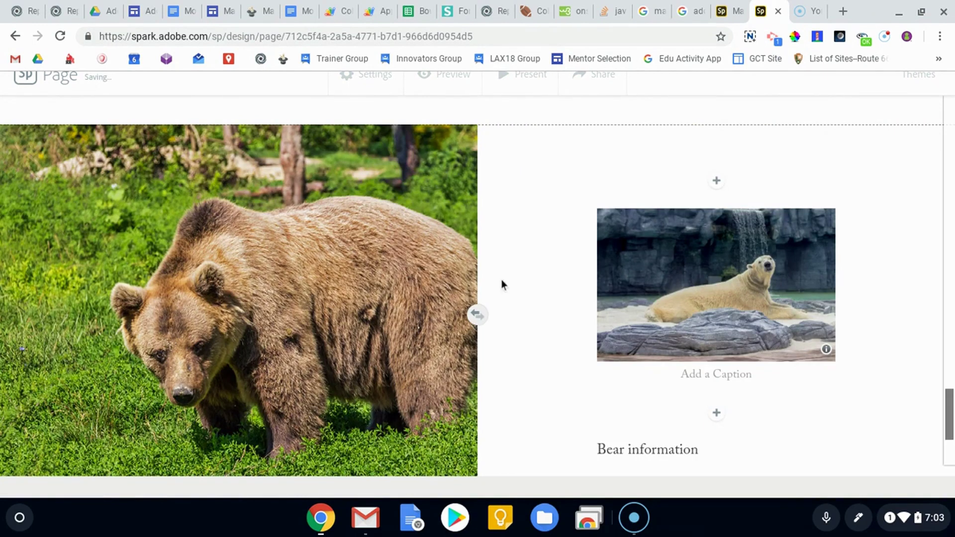
{"action": "scroll", "coordinate": [512, 263], "scroll_direction": "down", "scroll_amount": 2}
{"action": "scroll", "coordinate": [519, 268], "scroll_direction": "down", "scroll_amount": 2}
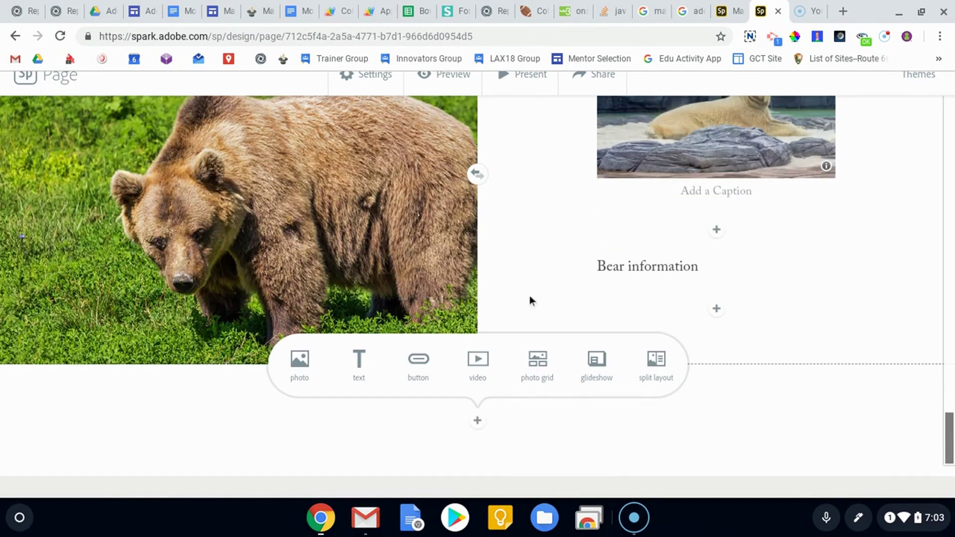
Add a glideshow below the split layout using the close-up grizzly photo as its slide, and save it.
{"action": "left_click", "coordinate": [599, 368]}
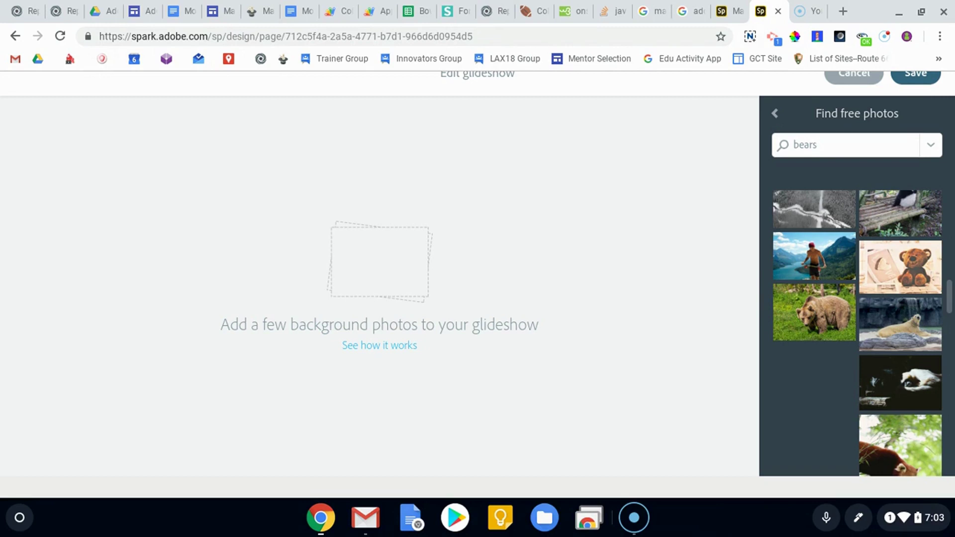
{"action": "scroll", "coordinate": [796, 299], "scroll_direction": "down", "scroll_amount": 3}
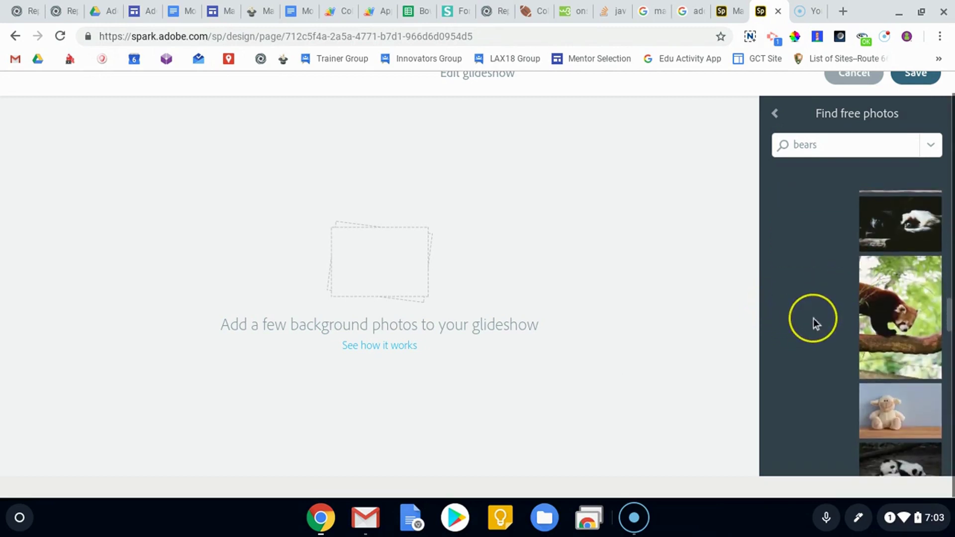
{"action": "scroll", "coordinate": [822, 312], "scroll_direction": "down", "scroll_amount": 5}
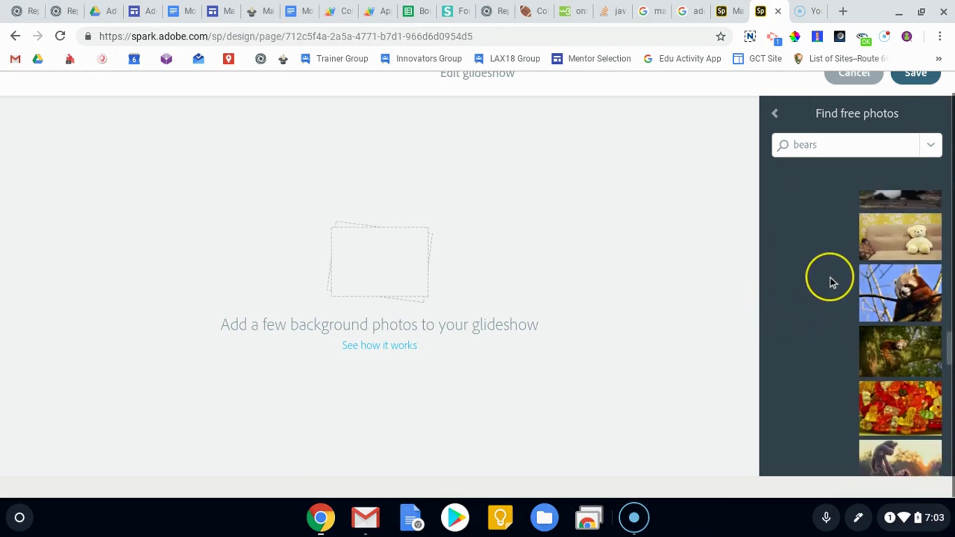
{"action": "scroll", "coordinate": [831, 277], "scroll_direction": "down", "scroll_amount": 5}
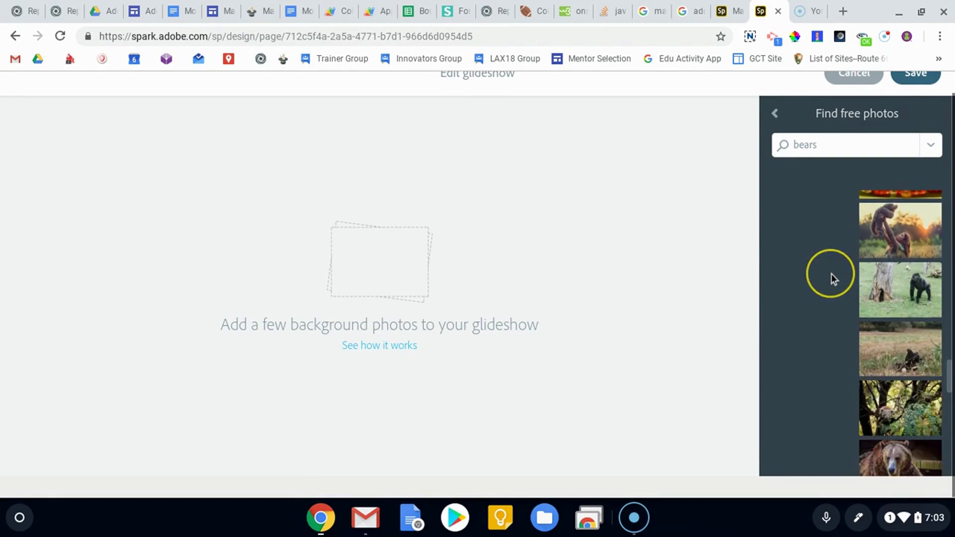
{"action": "scroll", "coordinate": [832, 273], "scroll_direction": "down", "scroll_amount": 3}
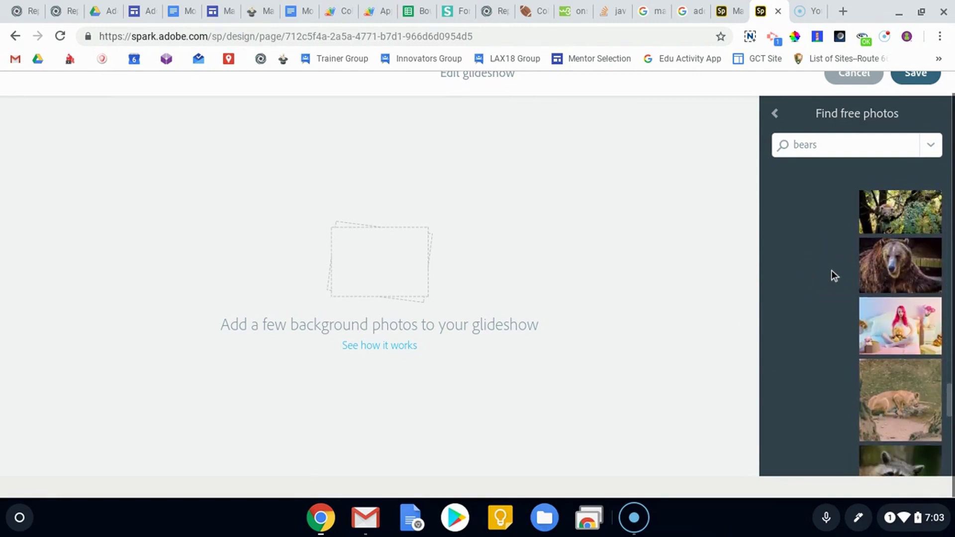
{"action": "left_click", "coordinate": [911, 276]}
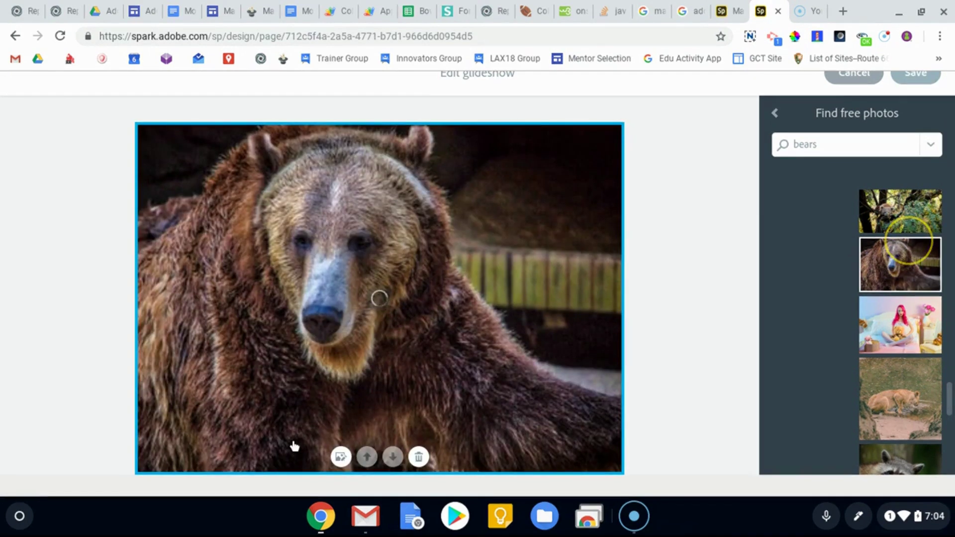
{"action": "scroll", "coordinate": [897, 271], "scroll_direction": "up", "scroll_amount": 3}
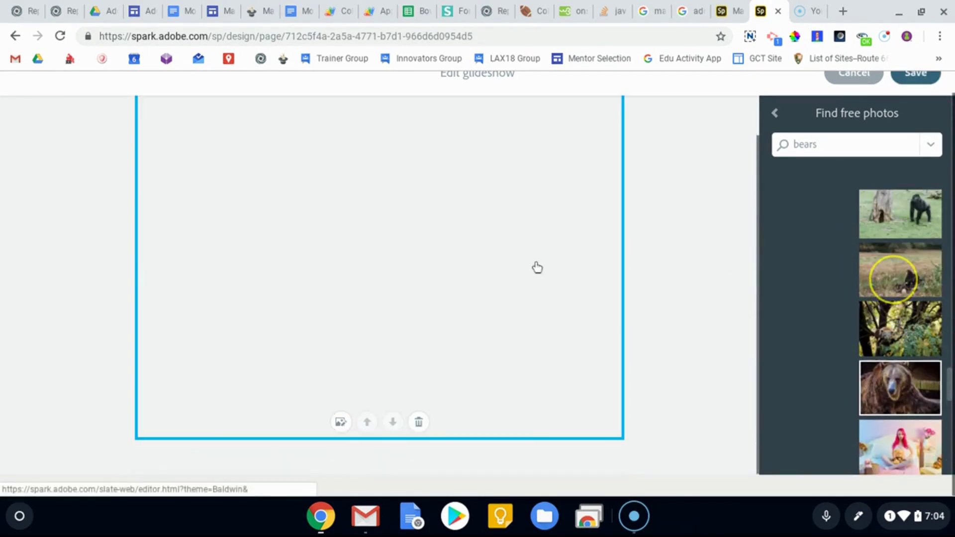
{"action": "scroll", "coordinate": [891, 241], "scroll_direction": "up", "scroll_amount": 3}
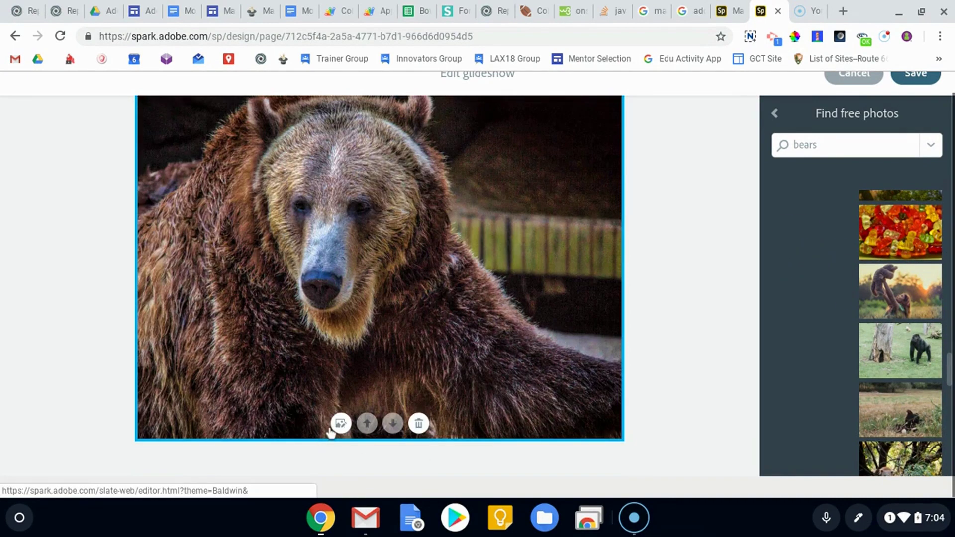
{"action": "scroll", "coordinate": [562, 276], "scroll_direction": "up", "scroll_amount": 1}
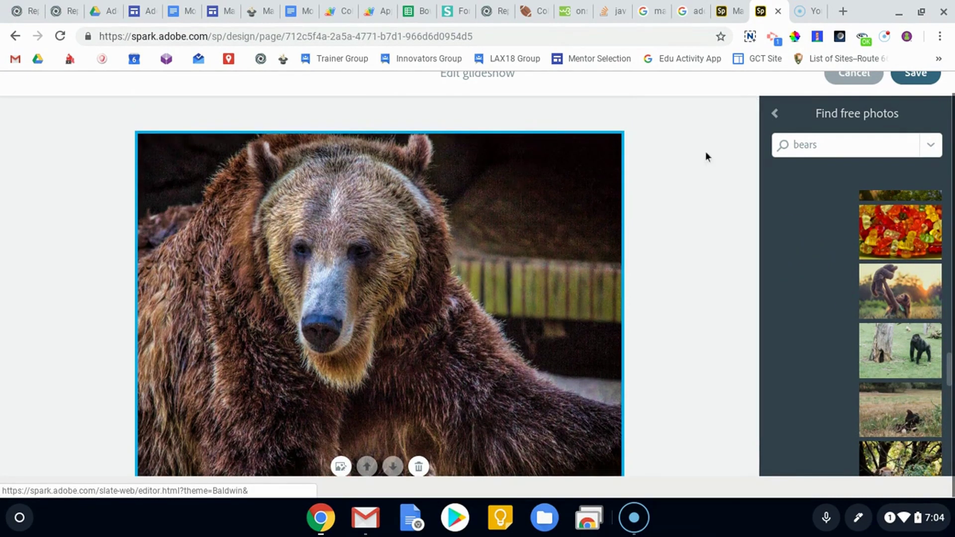
{"action": "scroll", "coordinate": [694, 174], "scroll_direction": "down", "scroll_amount": 1}
{"action": "left_click", "coordinate": [907, 77]}
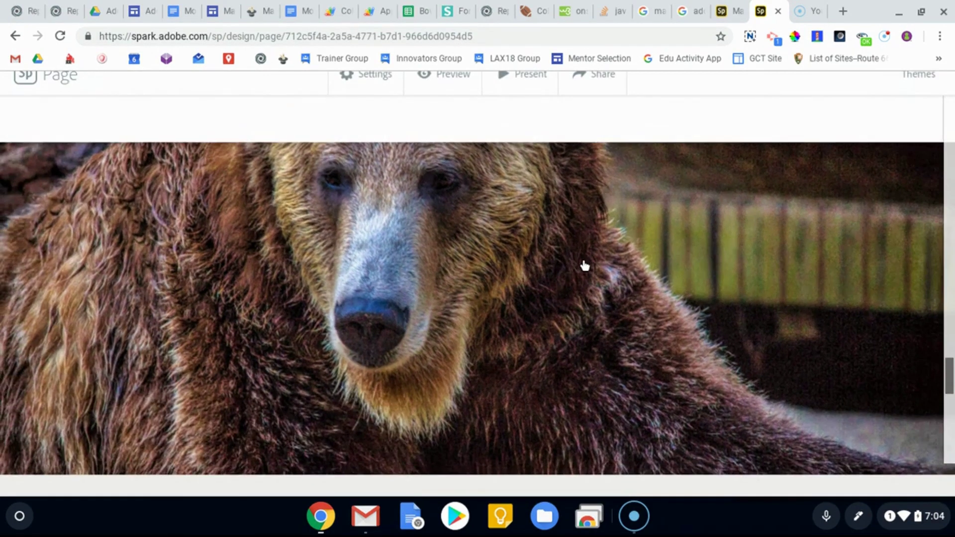
Insert the gummy bears free photo into the glideshow's grey overlay box.
{"action": "scroll", "coordinate": [558, 199], "scroll_direction": "up", "scroll_amount": 5}
{"action": "scroll", "coordinate": [560, 197], "scroll_direction": "down", "scroll_amount": 8}
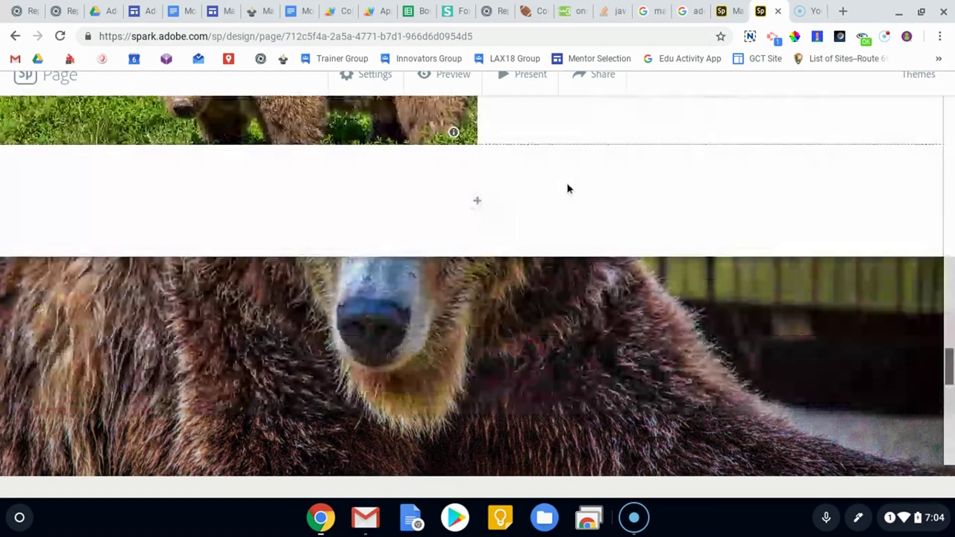
{"action": "scroll", "coordinate": [481, 164], "scroll_direction": "down", "scroll_amount": 5}
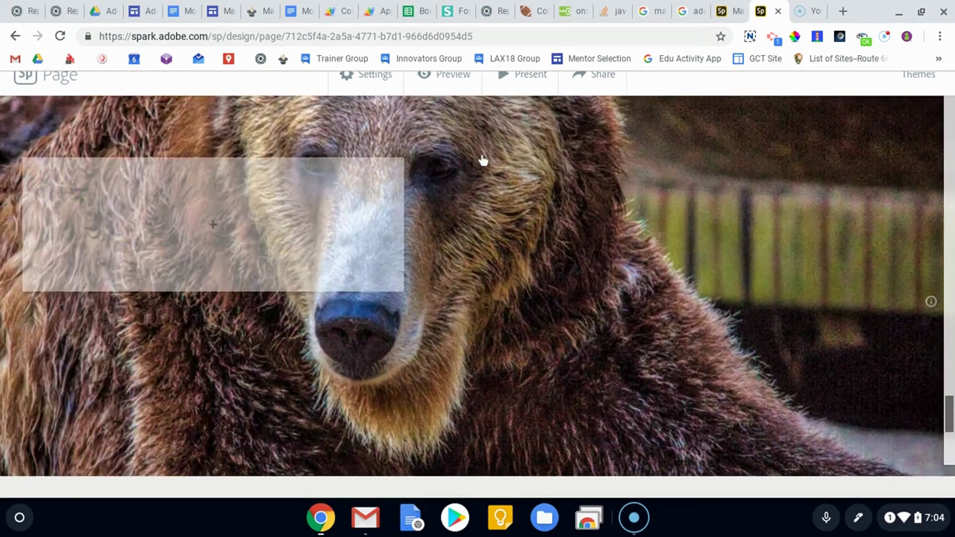
{"action": "scroll", "coordinate": [438, 226], "scroll_direction": "up", "scroll_amount": 2}
{"action": "scroll", "coordinate": [209, 233], "scroll_direction": "down", "scroll_amount": 1}
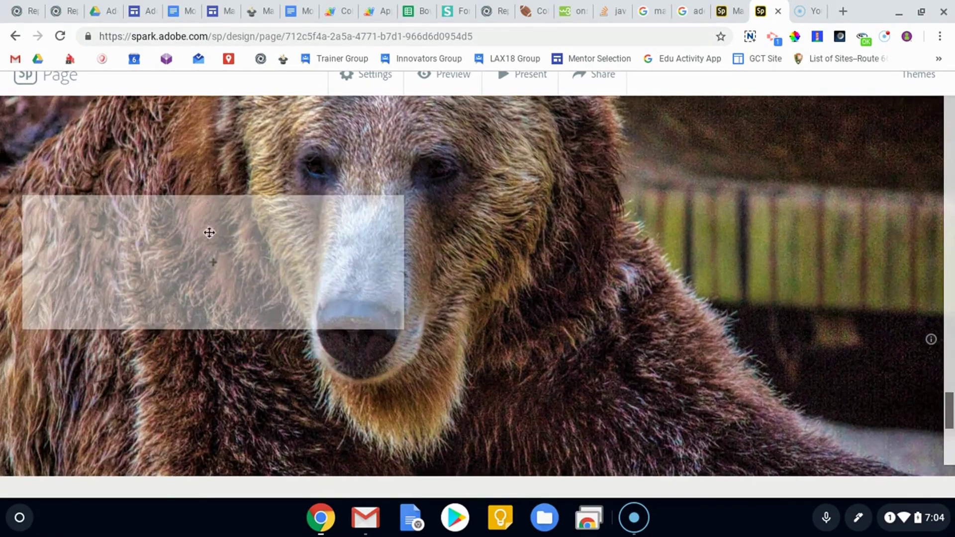
{"action": "left_click", "coordinate": [214, 263]}
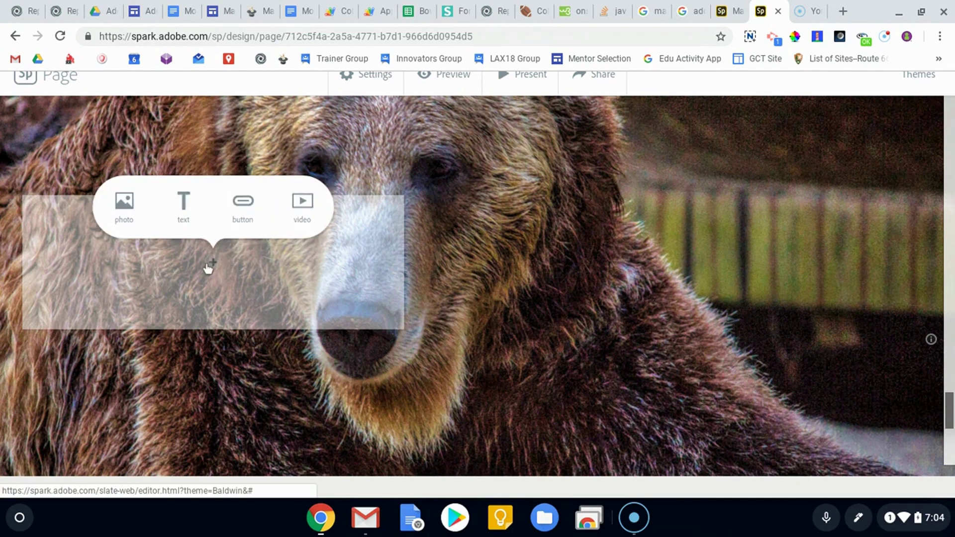
{"action": "left_click", "coordinate": [112, 228]}
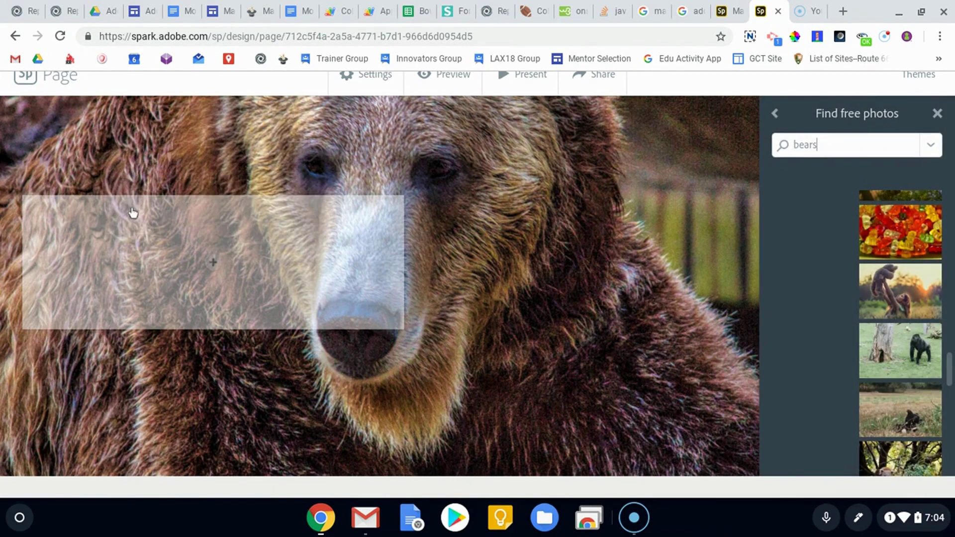
{"action": "scroll", "coordinate": [915, 305], "scroll_direction": "up", "scroll_amount": 4}
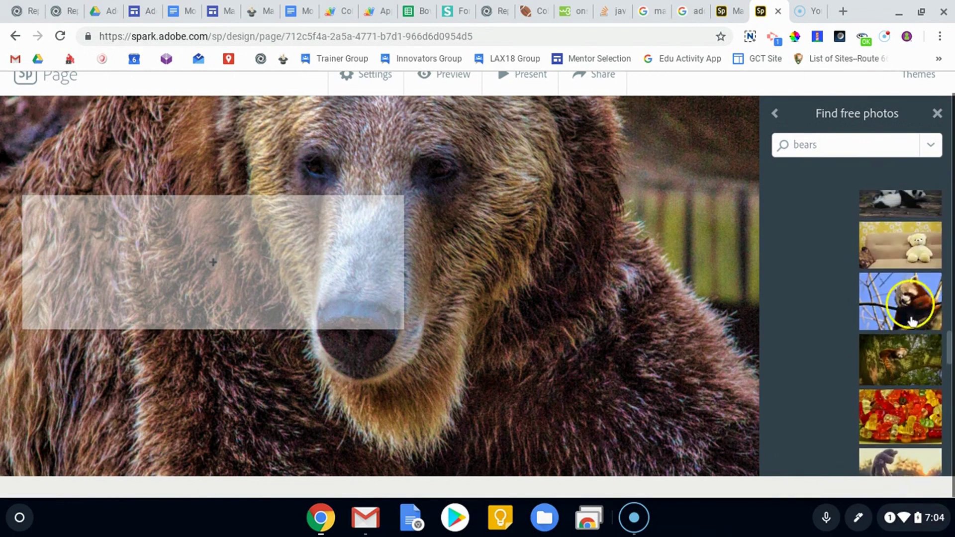
{"action": "left_click", "coordinate": [897, 431]}
{"action": "scroll", "coordinate": [213, 243], "scroll_direction": "down", "scroll_amount": 4}
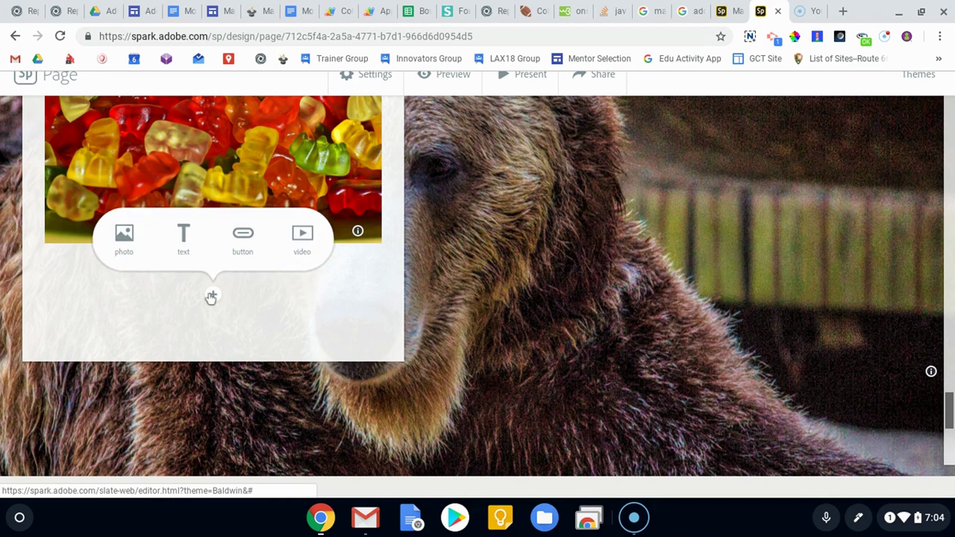
{"action": "left_click", "coordinate": [231, 244]}
{"action": "left_click", "coordinate": [103, 284]}
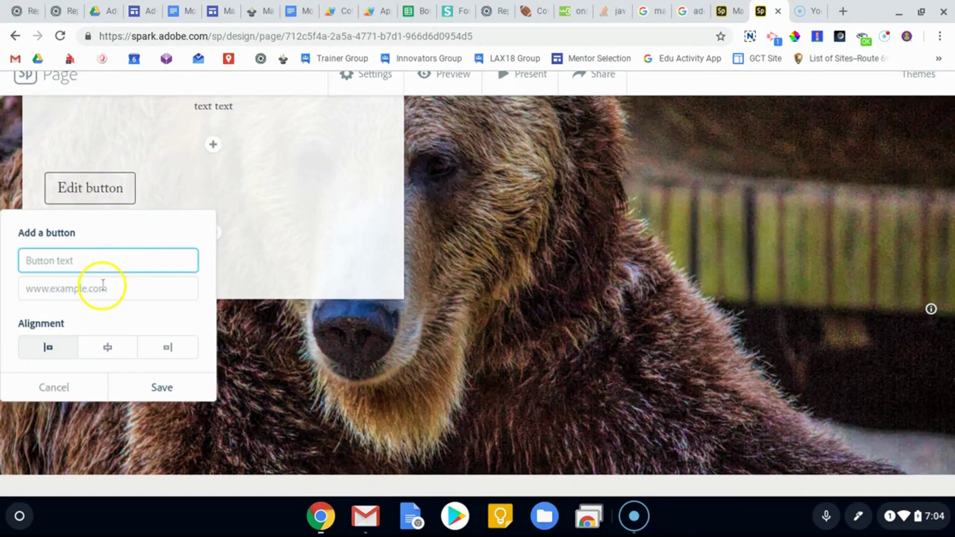
{"action": "type", "text": "w"}
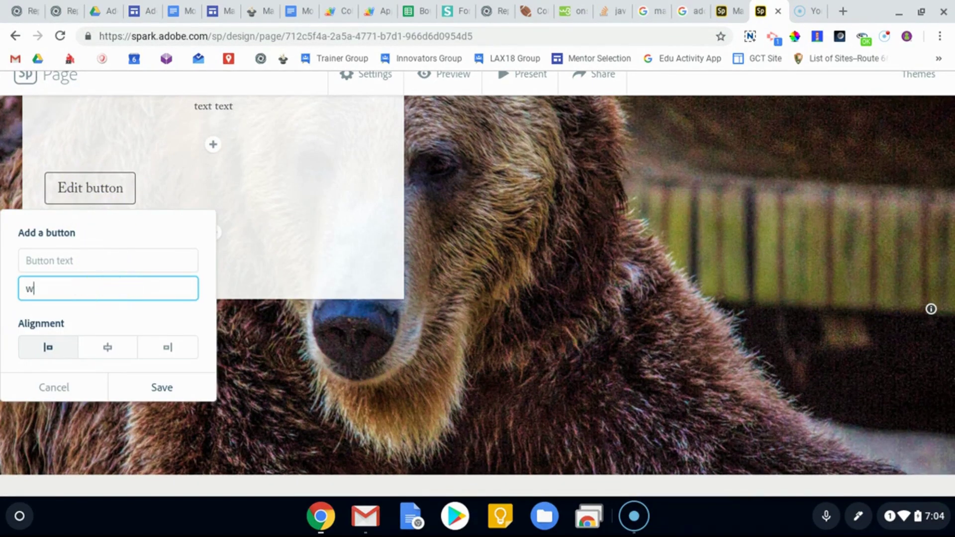
{"action": "type", "text": "ww.stlzoo.com"}
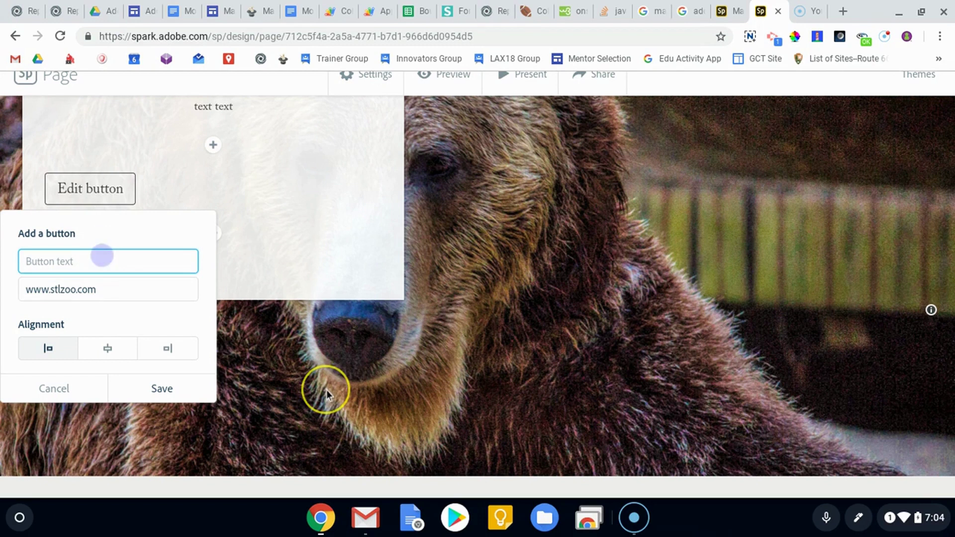
{"action": "type", "text": "Bears at the zoo"}
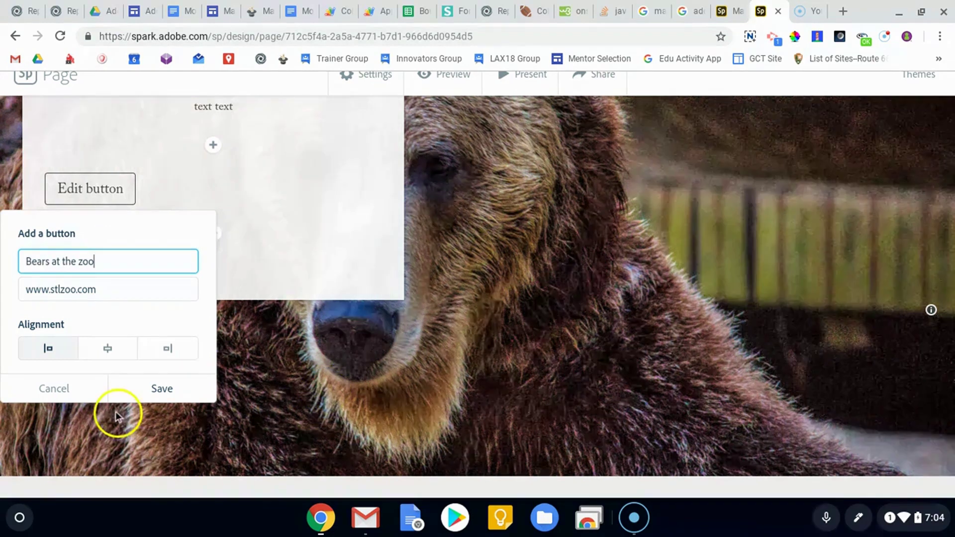
{"action": "left_click", "coordinate": [165, 386]}
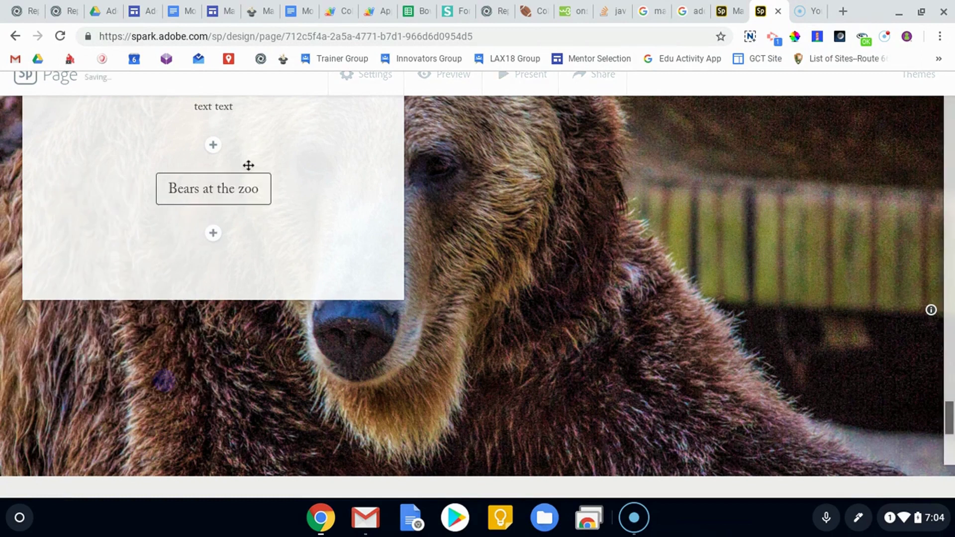
Add an 'Information' text block below the overlay box's image caption.
{"action": "scroll", "coordinate": [256, 207], "scroll_direction": "up", "scroll_amount": 5}
{"action": "scroll", "coordinate": [279, 234], "scroll_direction": "down", "scroll_amount": 2}
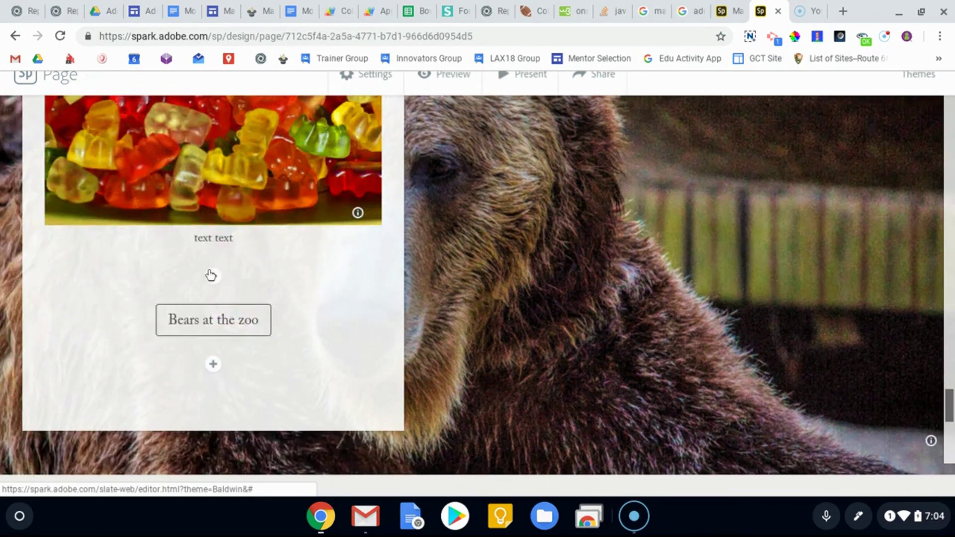
{"action": "left_click", "coordinate": [213, 277]}
{"action": "left_click", "coordinate": [182, 217]}
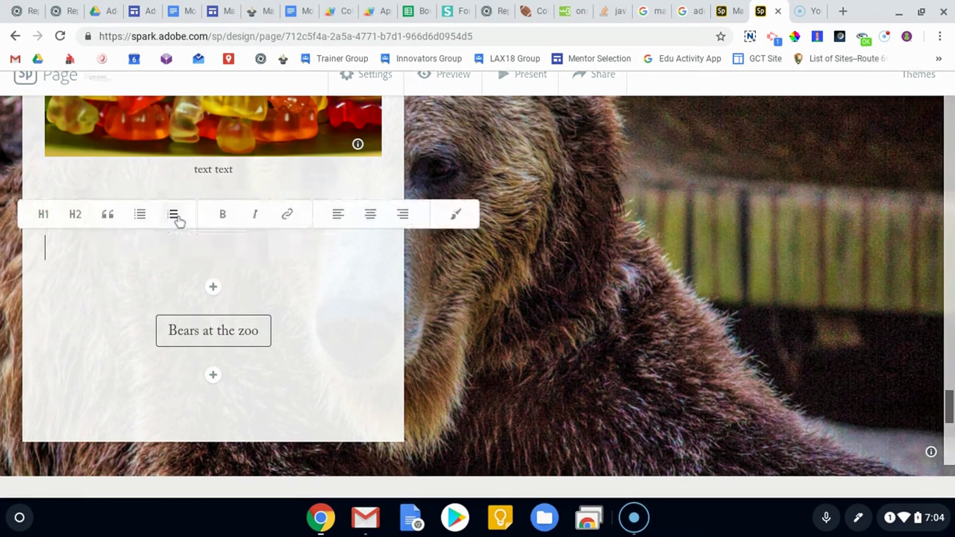
{"action": "left_click", "coordinate": [47, 245]}
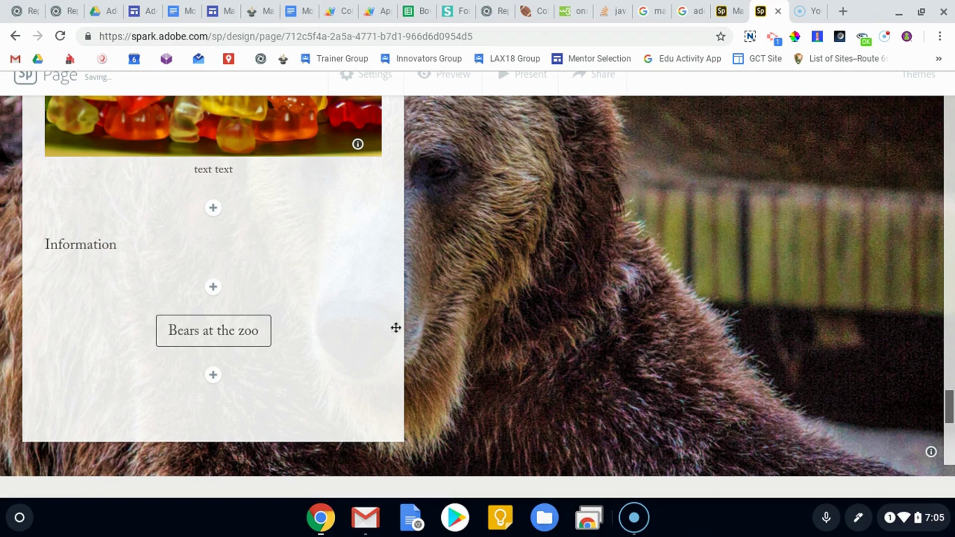
{"action": "scroll", "coordinate": [264, 282], "scroll_direction": "up", "scroll_amount": 6}
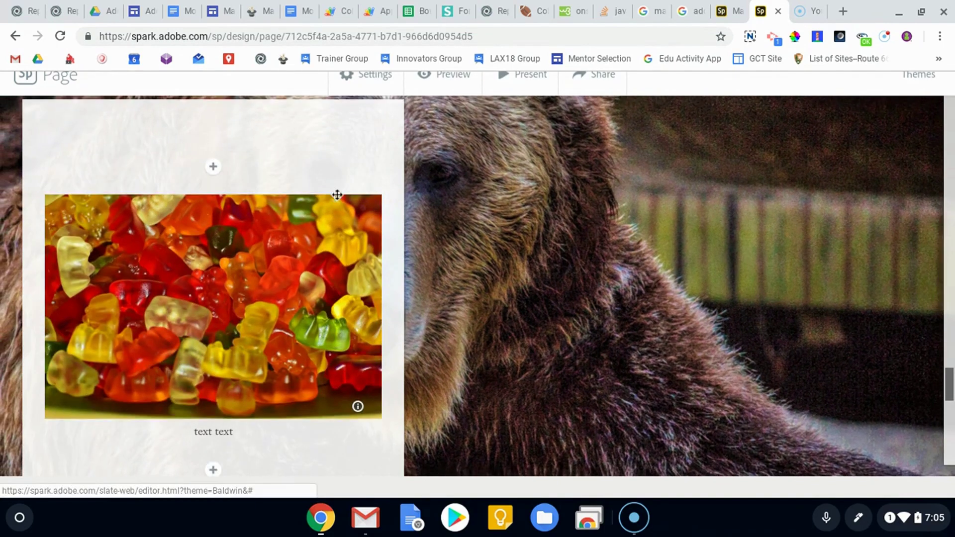
{"action": "scroll", "coordinate": [440, 199], "scroll_direction": "down", "scroll_amount": 1}
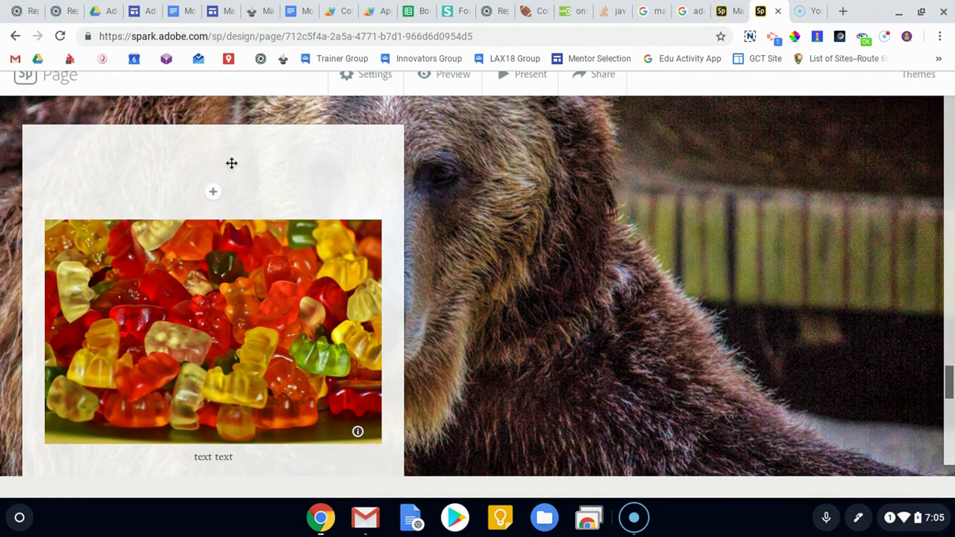
Drag the overlay box across to the right side of the grizzly slide.
{"action": "left_click_drag", "start_coordinate": [231, 163], "coordinate": [563, 154]}
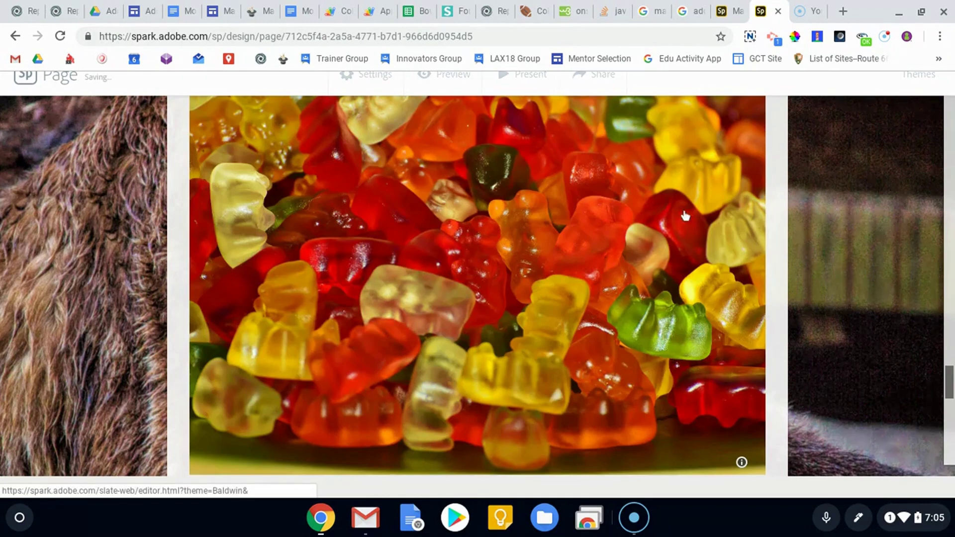
{"action": "scroll", "coordinate": [667, 199], "scroll_direction": "down", "scroll_amount": 10}
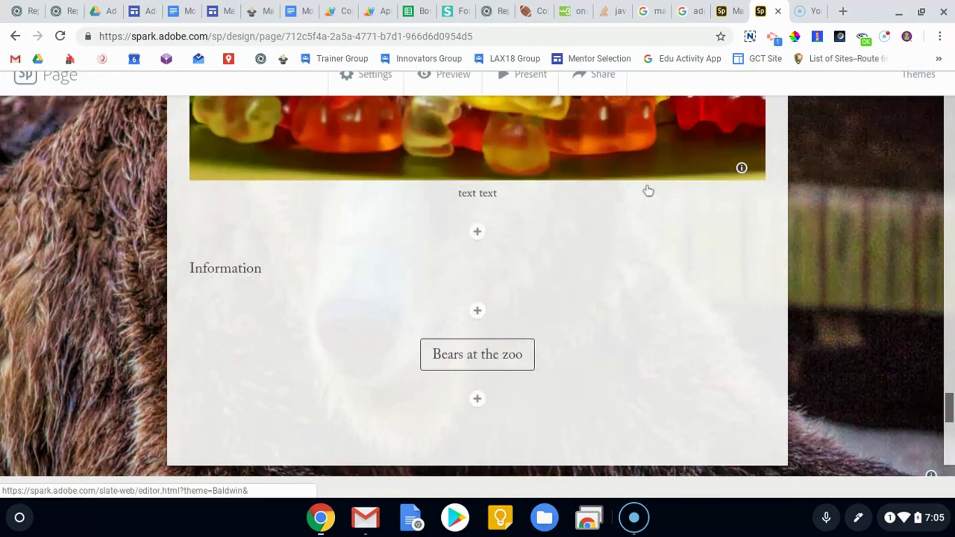
{"action": "scroll", "coordinate": [649, 188], "scroll_direction": "up", "scroll_amount": 9}
{"action": "left_click_drag", "start_coordinate": [569, 236], "coordinate": [784, 249]}
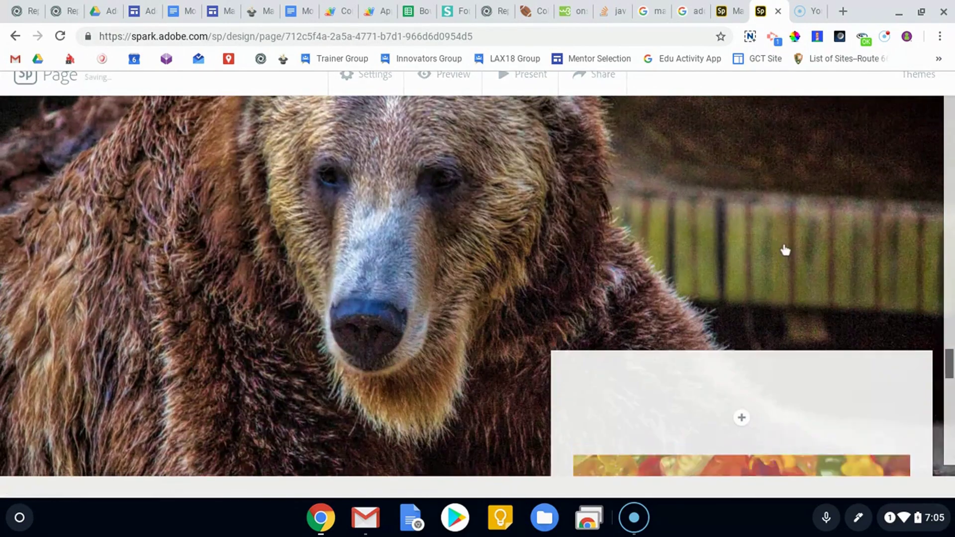
{"action": "scroll", "coordinate": [809, 282], "scroll_direction": "down", "scroll_amount": 10}
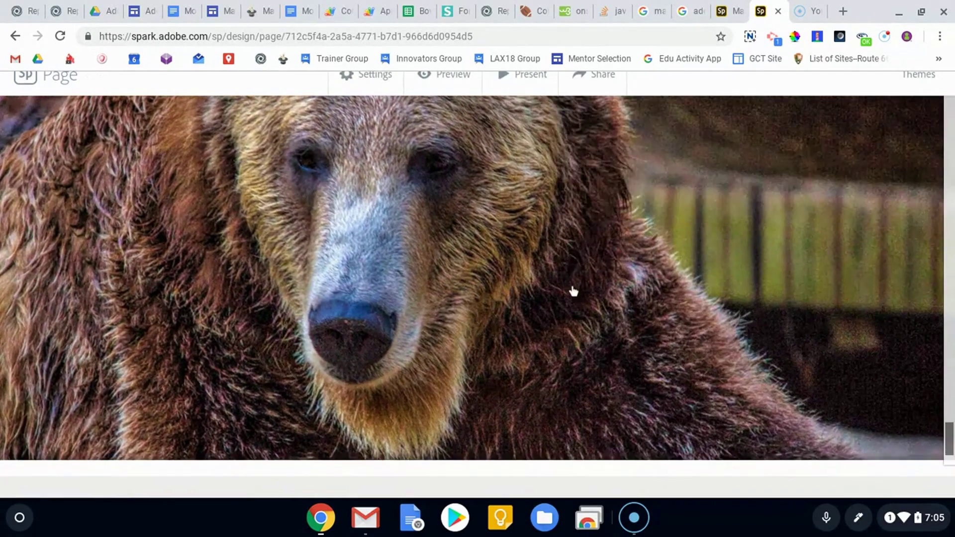
Insert a glideshow beneath the grizzly section using the free polar bear photo, then save it.
{"action": "scroll", "coordinate": [570, 287], "scroll_direction": "down", "scroll_amount": 2}
{"action": "left_click", "coordinate": [478, 419]}
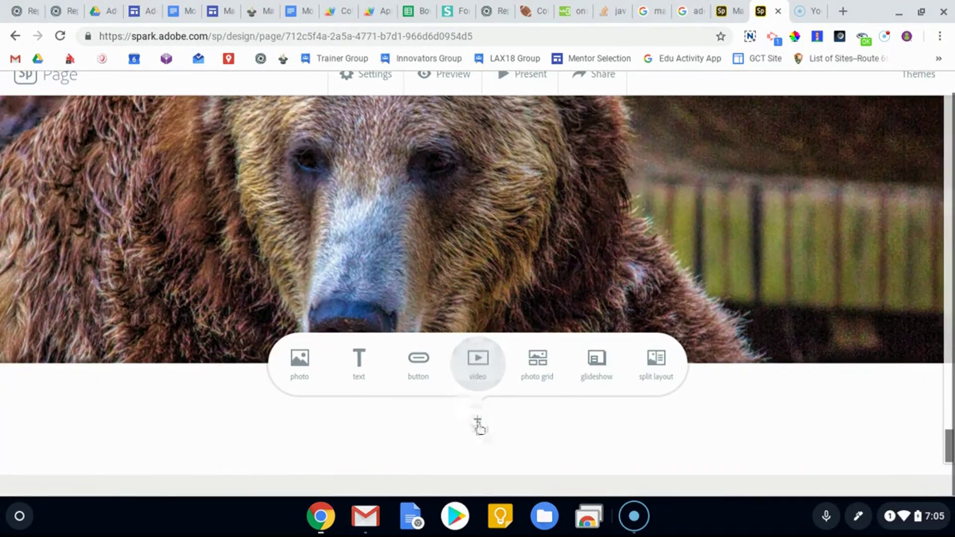
{"action": "left_click", "coordinate": [597, 360]}
{"action": "scroll", "coordinate": [900, 299], "scroll_direction": "down", "scroll_amount": 5}
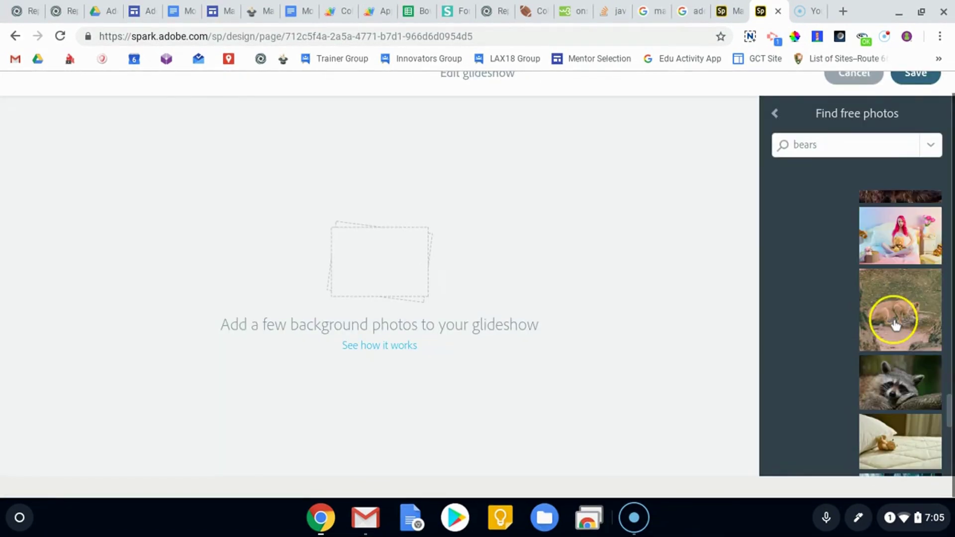
{"action": "scroll", "coordinate": [894, 324], "scroll_direction": "down", "scroll_amount": 5}
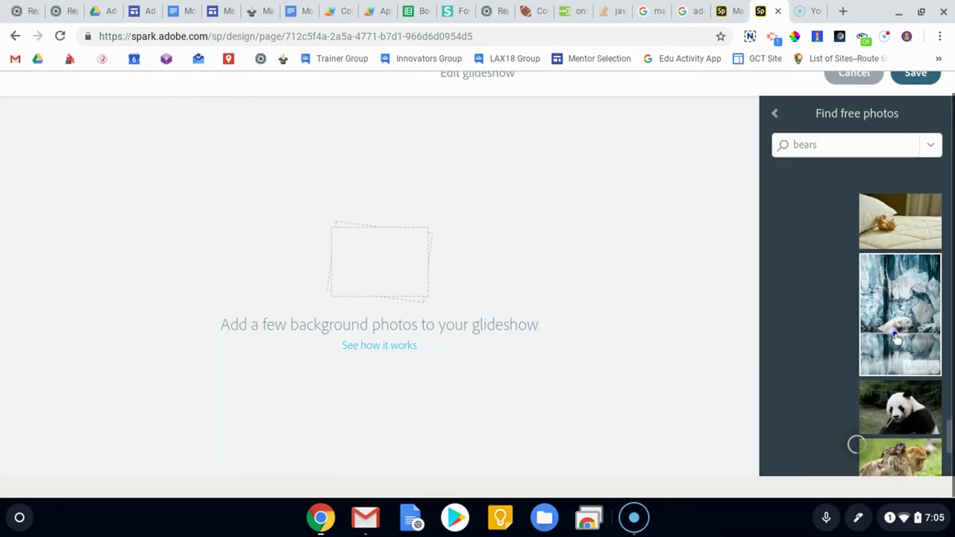
{"action": "left_click", "coordinate": [897, 334]}
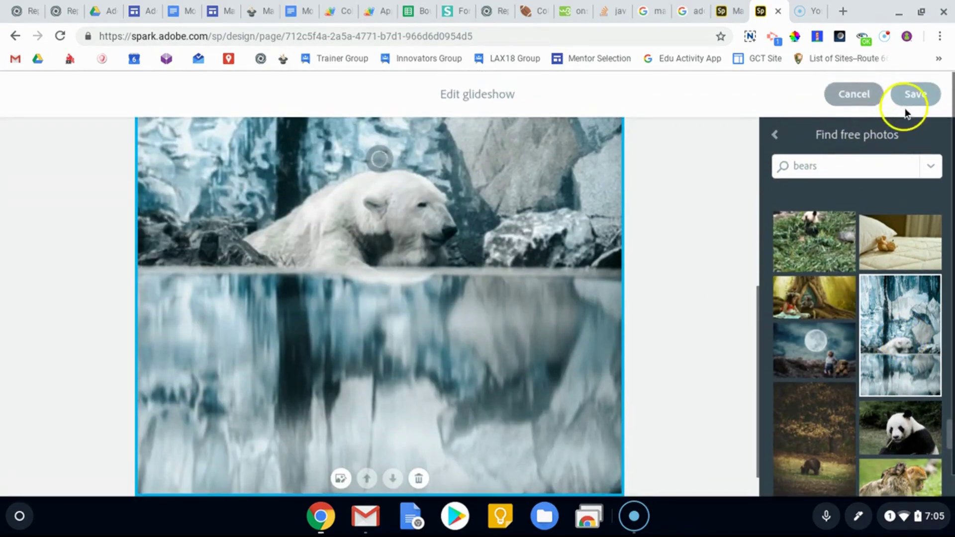
{"action": "left_click", "coordinate": [908, 95]}
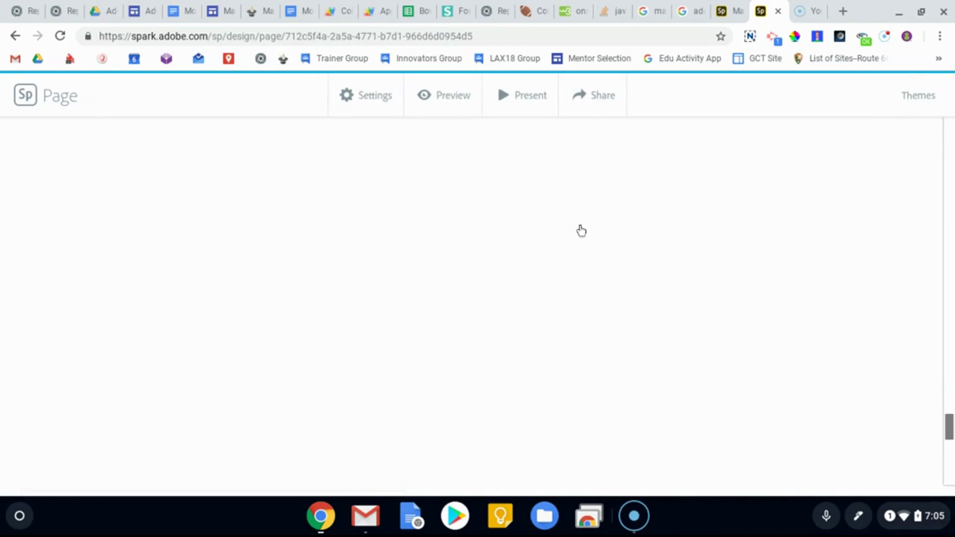
{"action": "scroll", "coordinate": [579, 236], "scroll_direction": "up", "scroll_amount": 2}
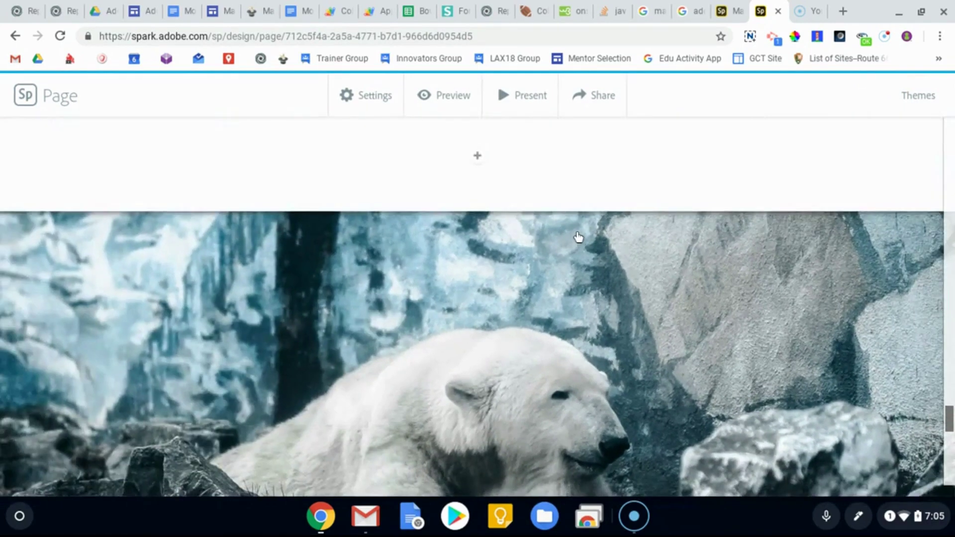
{"action": "scroll", "coordinate": [578, 237], "scroll_direction": "up", "scroll_amount": 5}
{"action": "scroll", "coordinate": [418, 220], "scroll_direction": "down", "scroll_amount": 3}
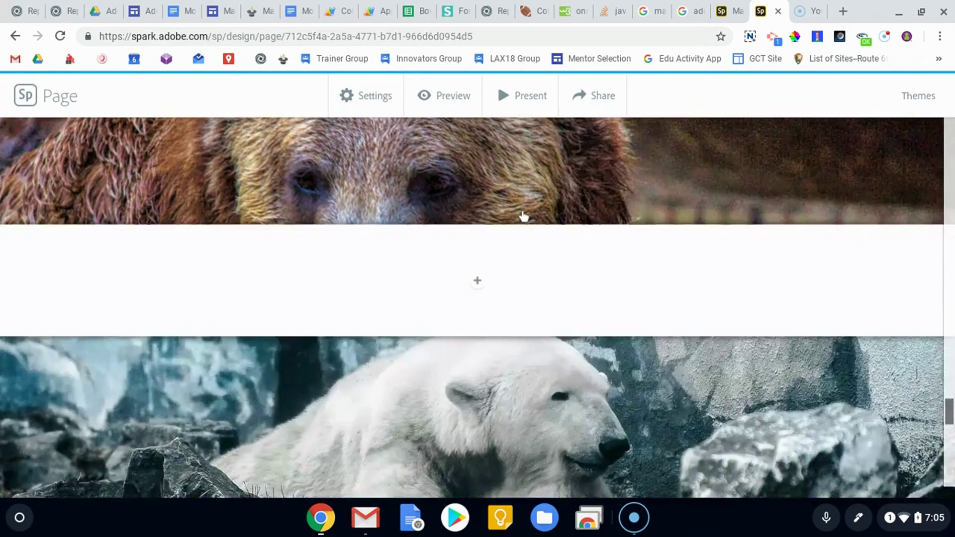
{"action": "scroll", "coordinate": [523, 217], "scroll_direction": "down", "scroll_amount": 4}
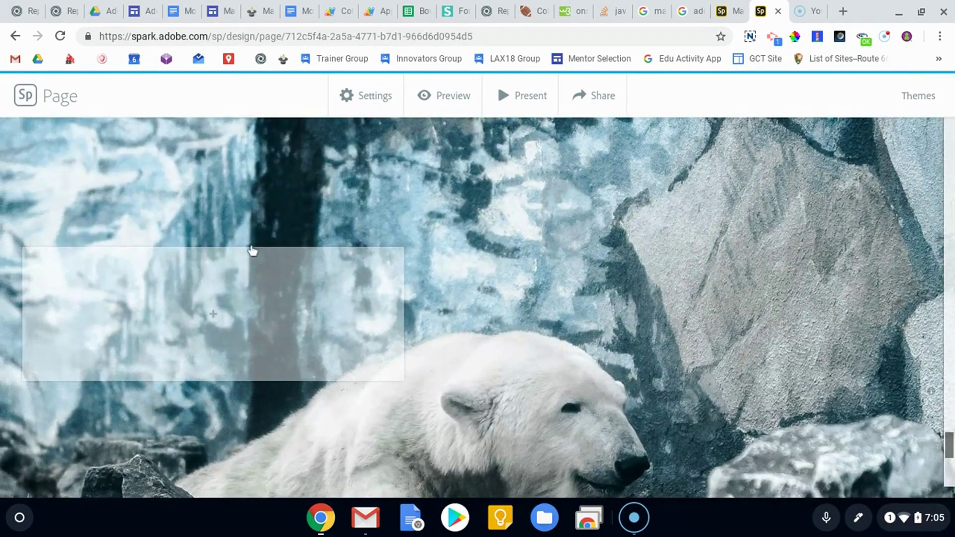
{"action": "left_click", "coordinate": [212, 324]}
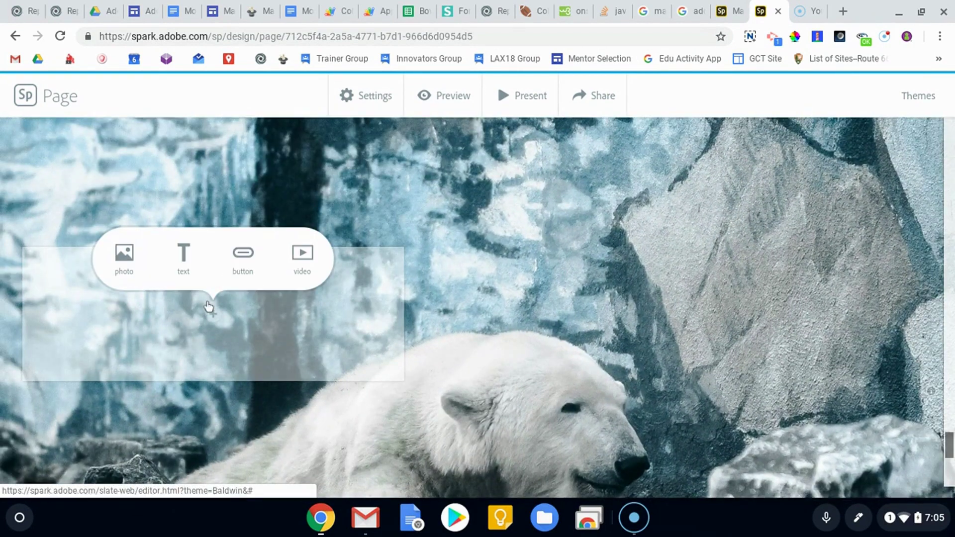
{"action": "left_click", "coordinate": [124, 258]}
{"action": "left_click", "coordinate": [937, 137]}
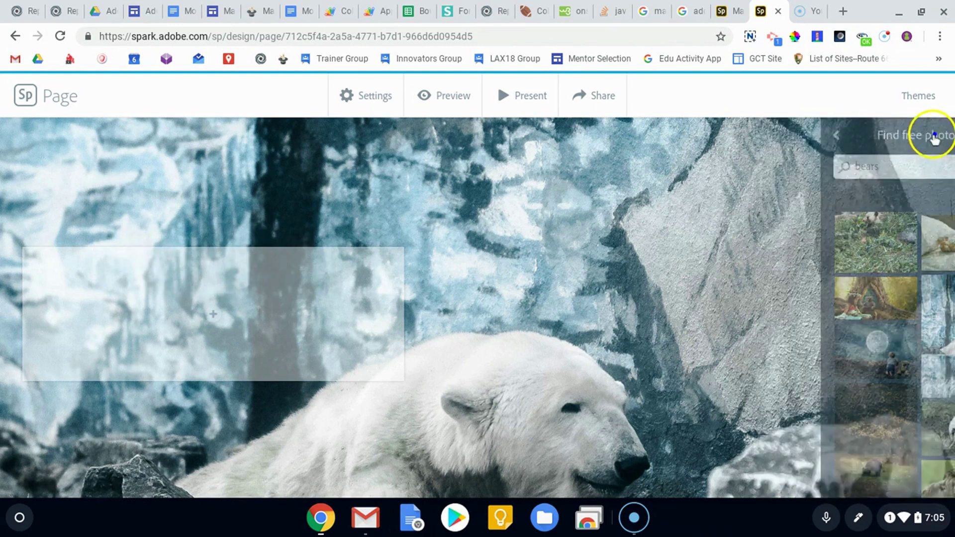
{"action": "left_click", "coordinate": [212, 319]}
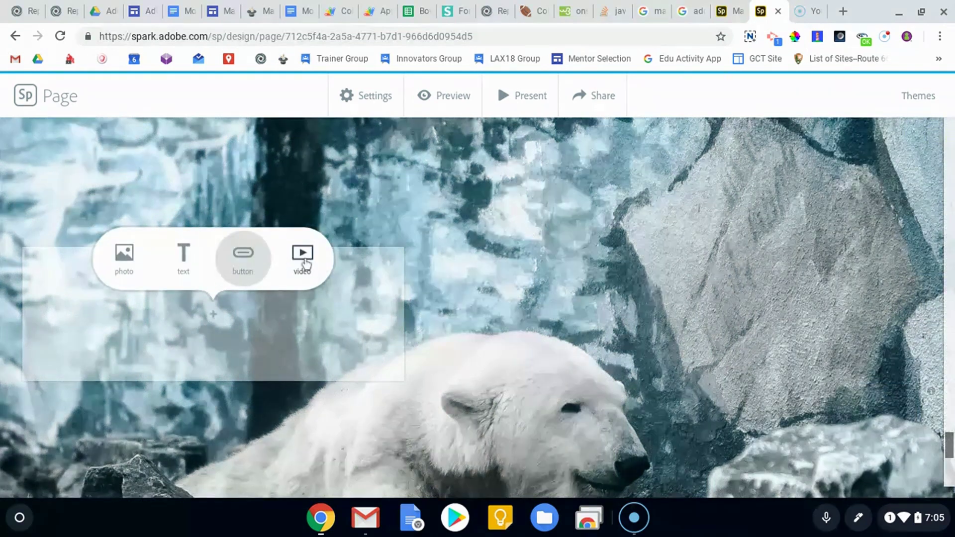
{"action": "left_click", "coordinate": [302, 255]}
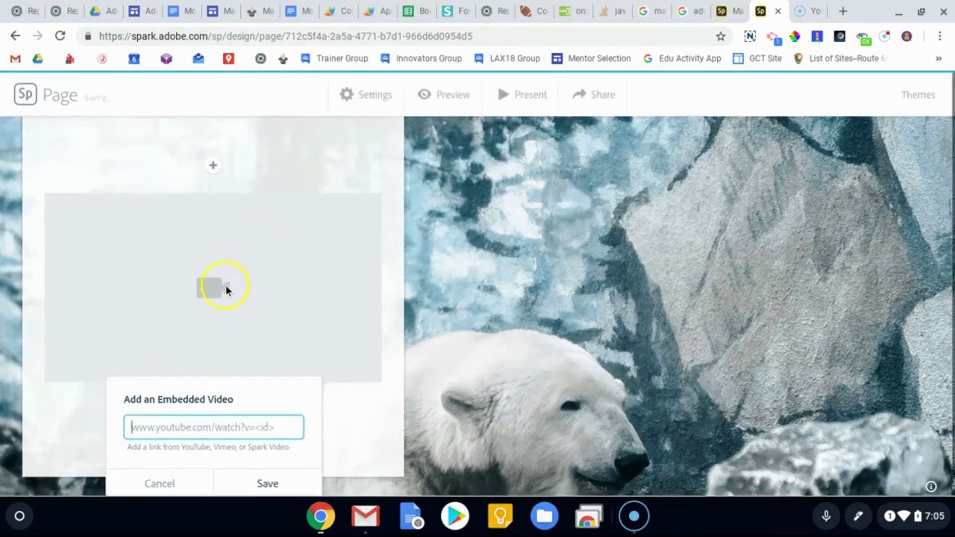
{"action": "left_click", "coordinate": [623, 332]}
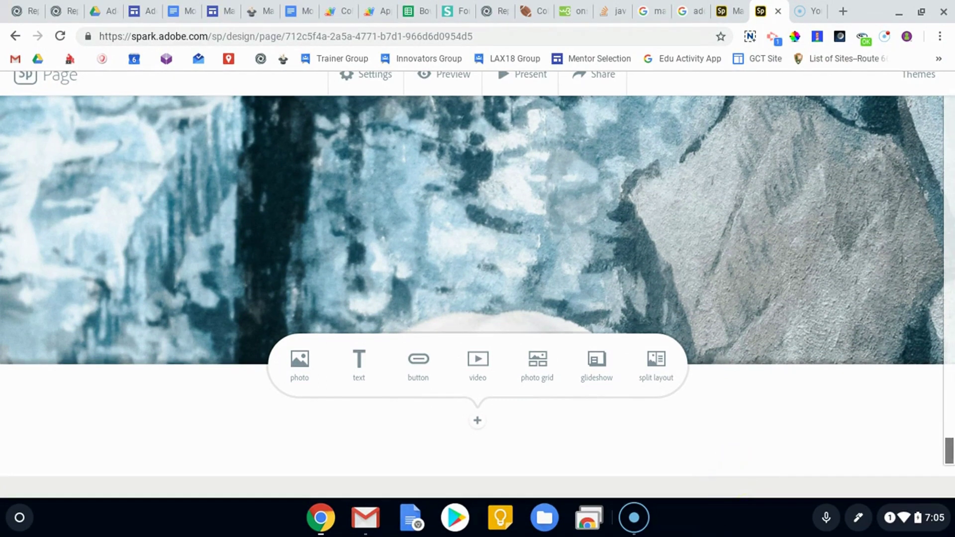
{"action": "scroll", "coordinate": [501, 298], "scroll_direction": "up", "scroll_amount": 10}
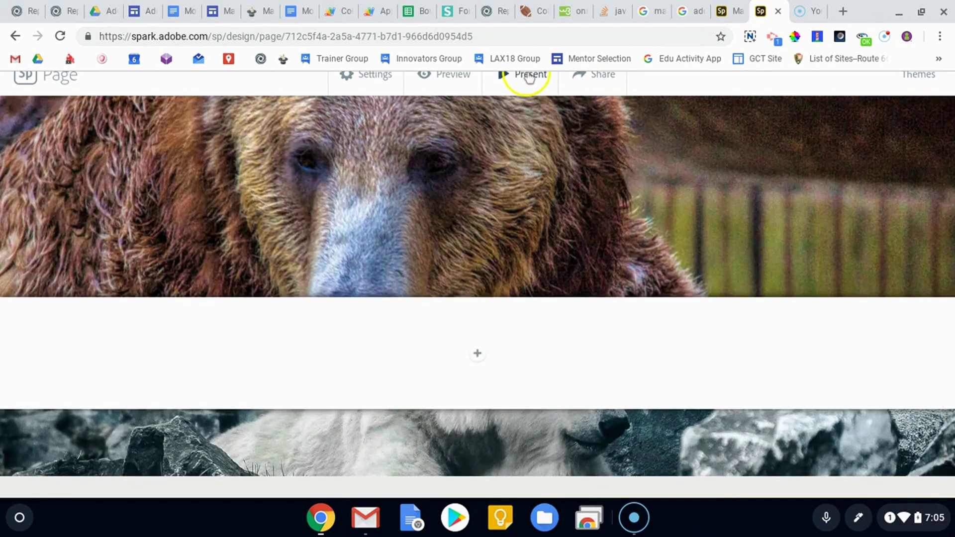
{"action": "scroll", "coordinate": [816, 333], "scroll_direction": "up", "scroll_amount": 15}
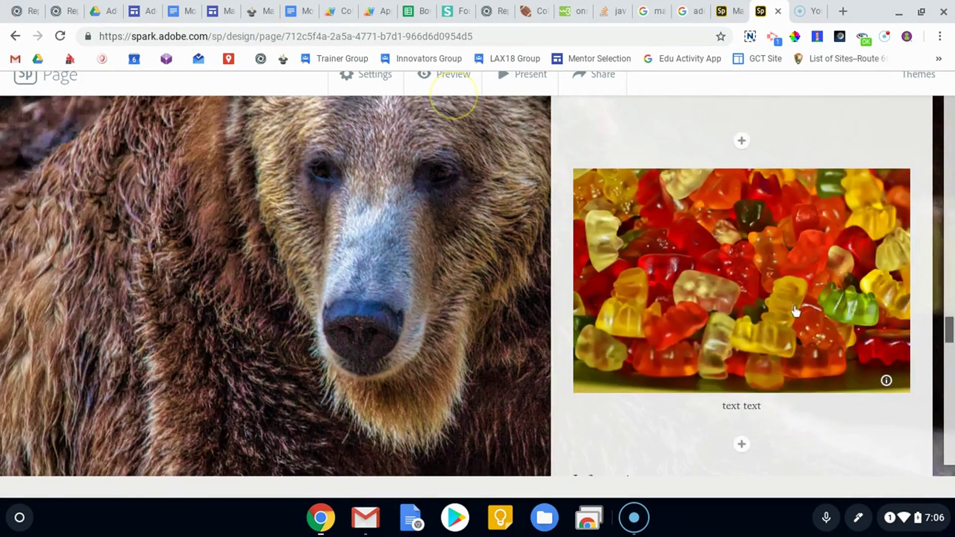
{"action": "scroll", "coordinate": [781, 311], "scroll_direction": "down", "scroll_amount": 3}
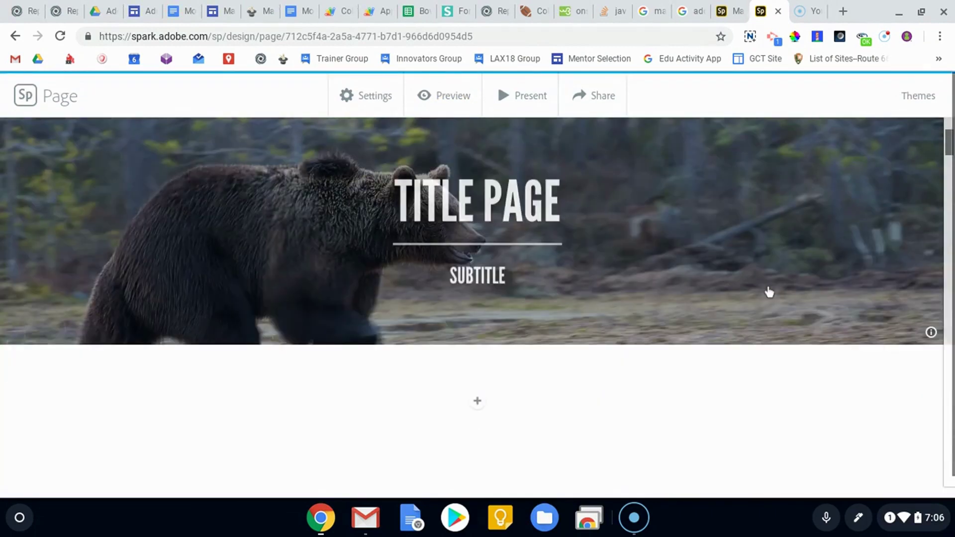
{"action": "scroll", "coordinate": [767, 291], "scroll_direction": "up", "scroll_amount": 3}
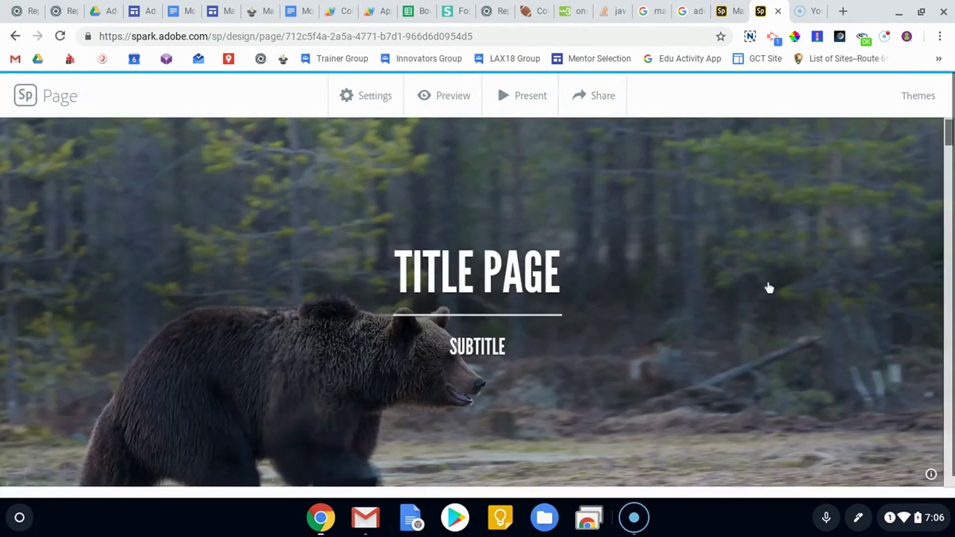